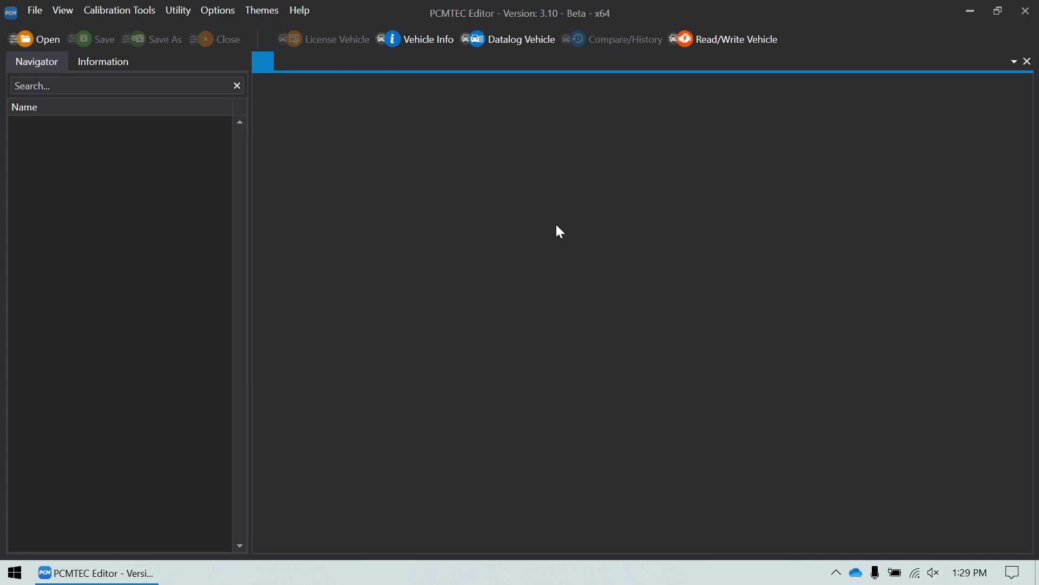
Step: Load "KR3A-SEMS2B-BJP from repo unlicensed" into the FMT Custom OS Configuration wizard and merge license info from "my tune licensed"
click(126, 11)
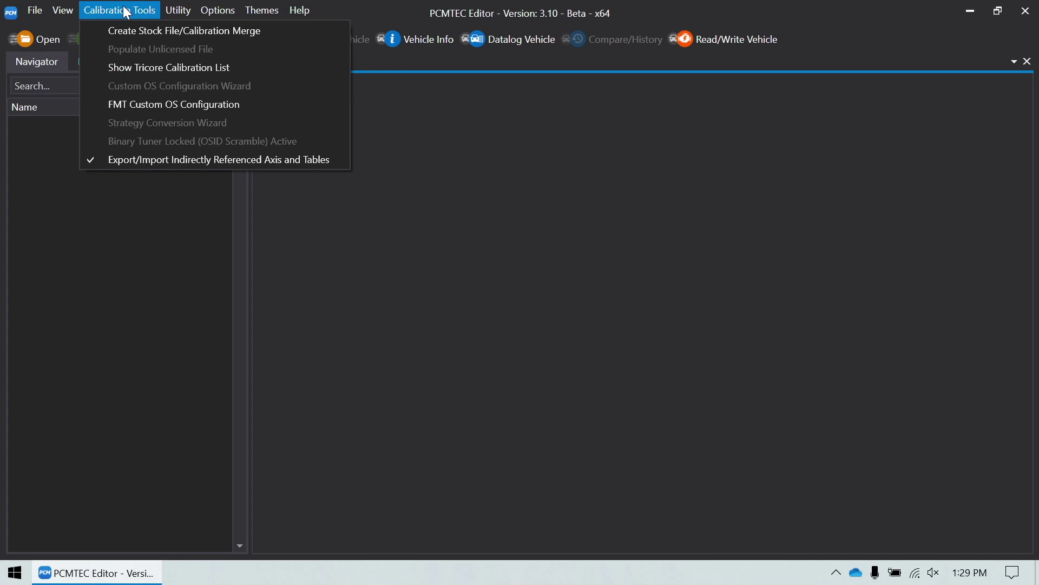
click(165, 106)
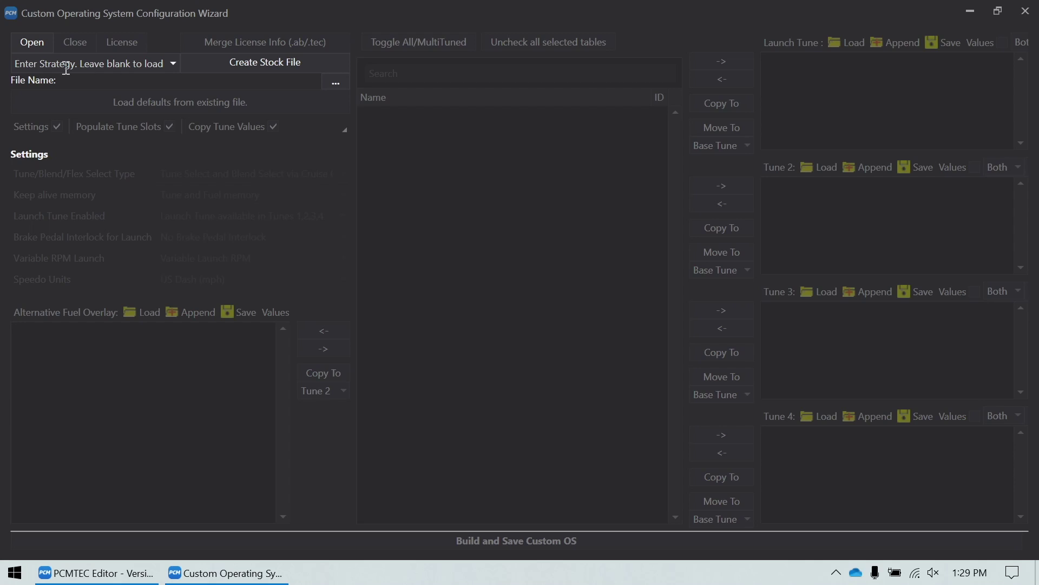
click(34, 41)
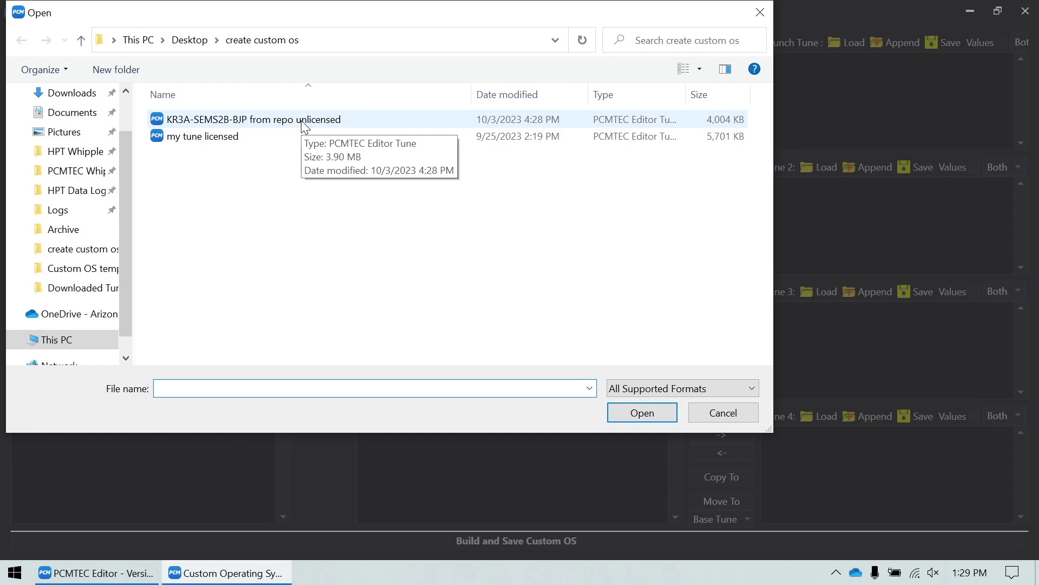
double_click(304, 120)
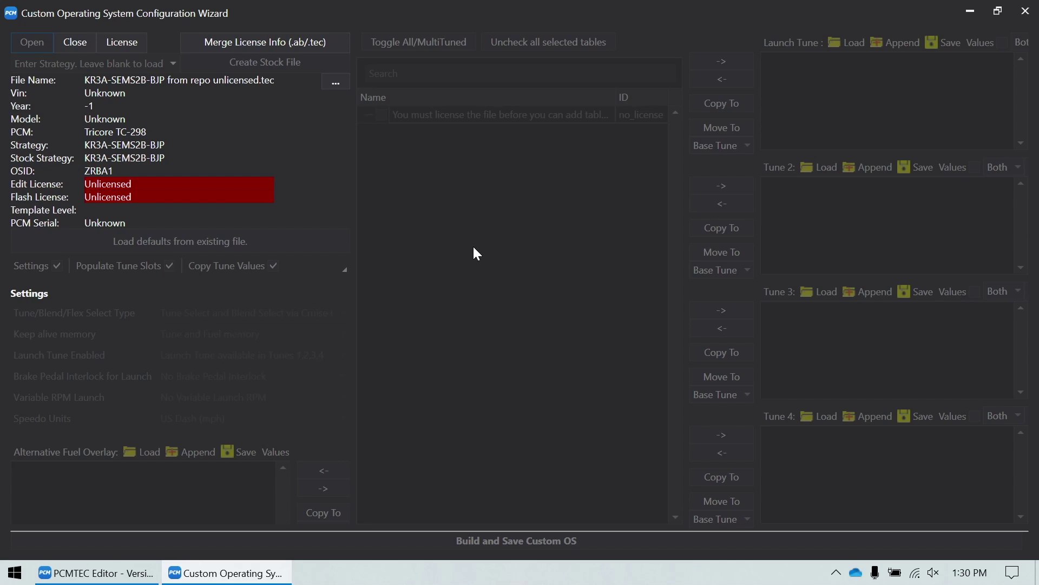
click(253, 44)
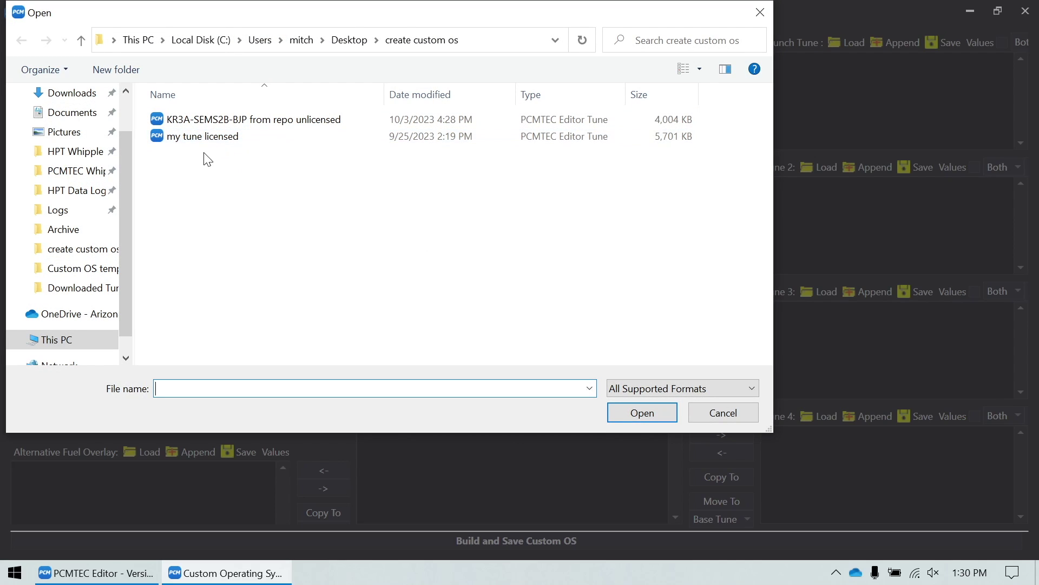
double_click(270, 139)
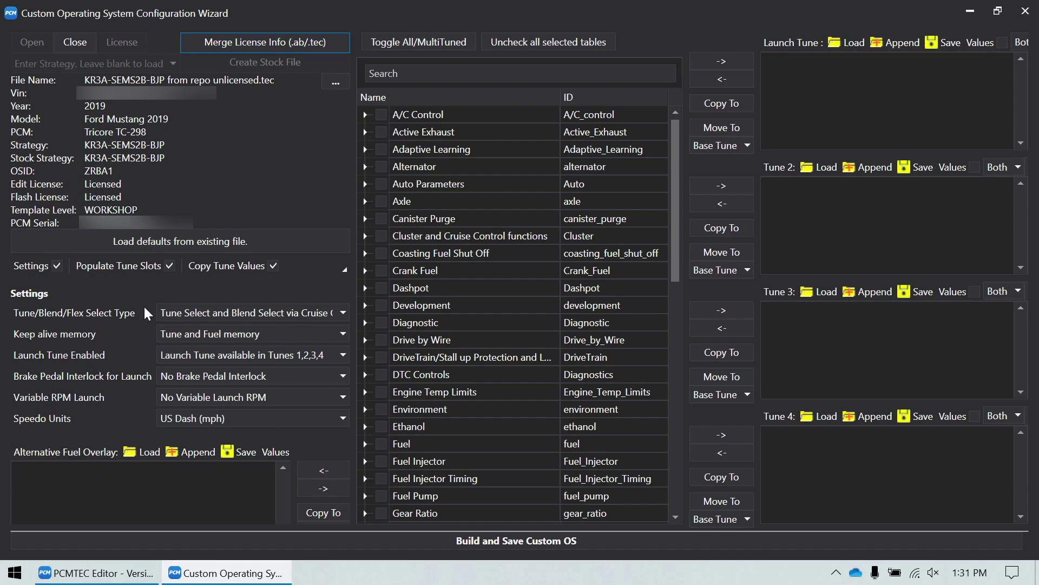
Step: Set the select type to Tune Select Only via Cruise Control and keep alive memory to Tune only memory
click(250, 312)
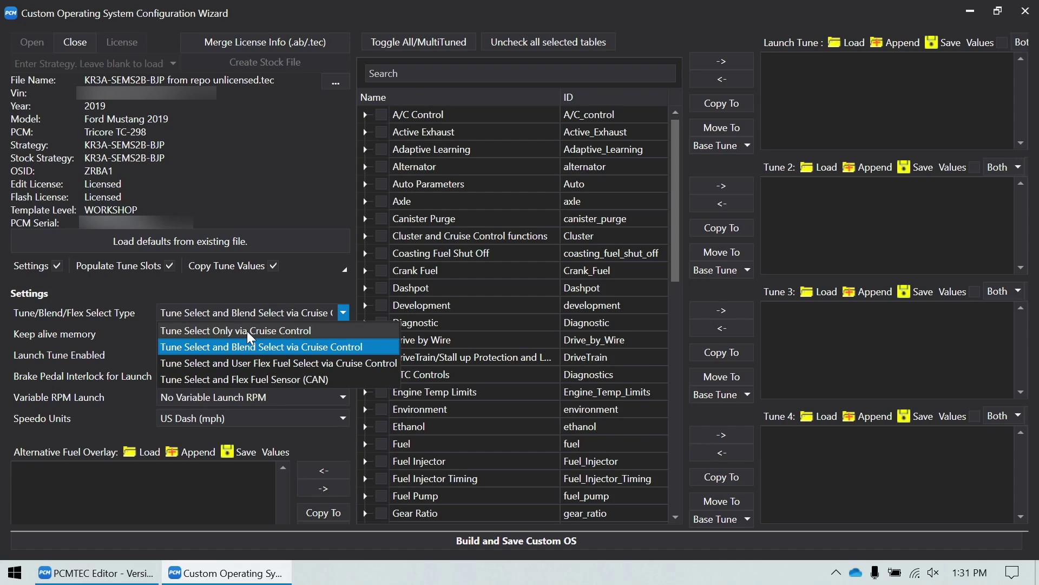
click(247, 330)
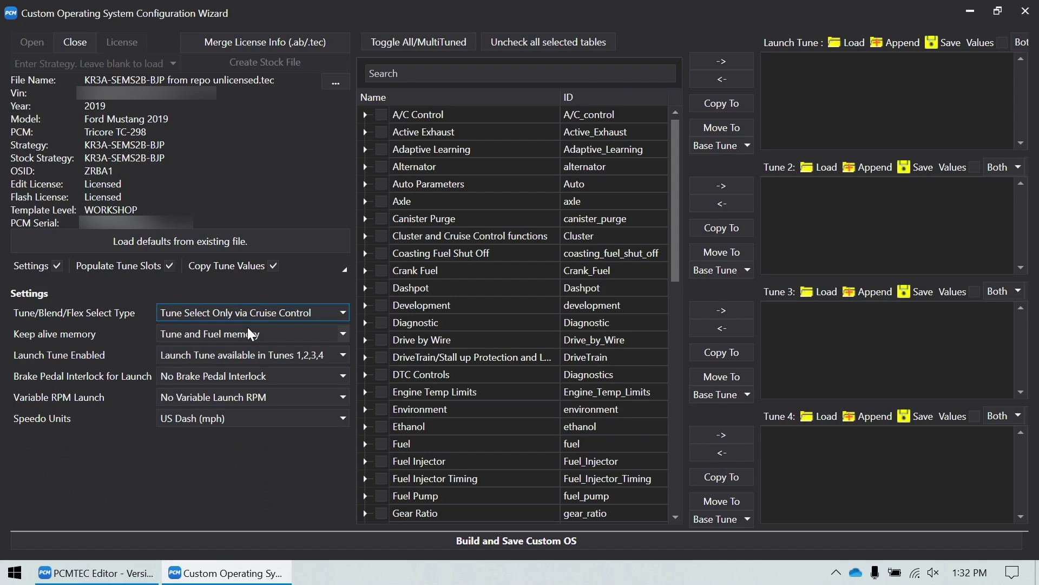
click(345, 332)
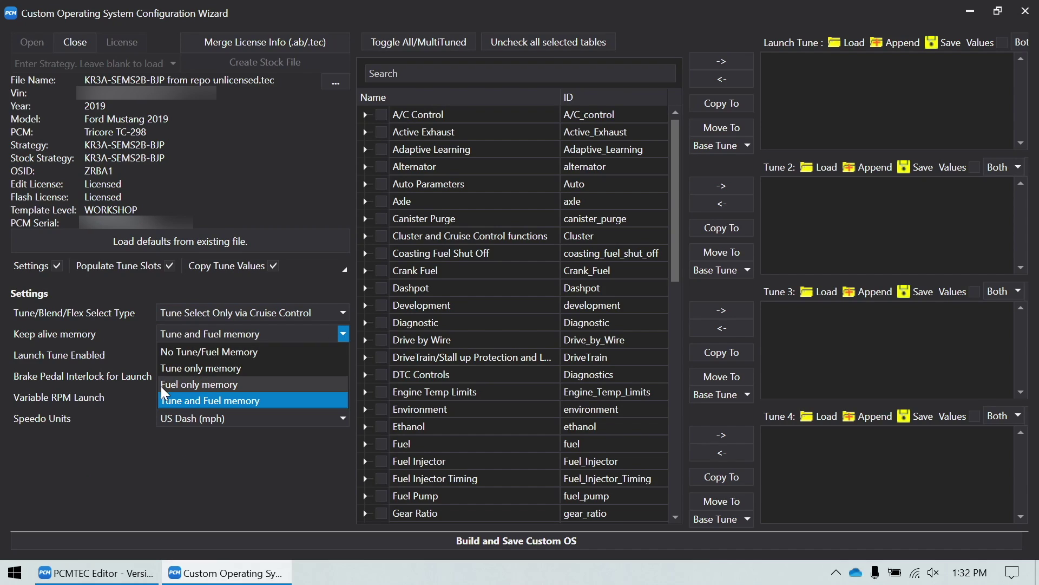
click(186, 369)
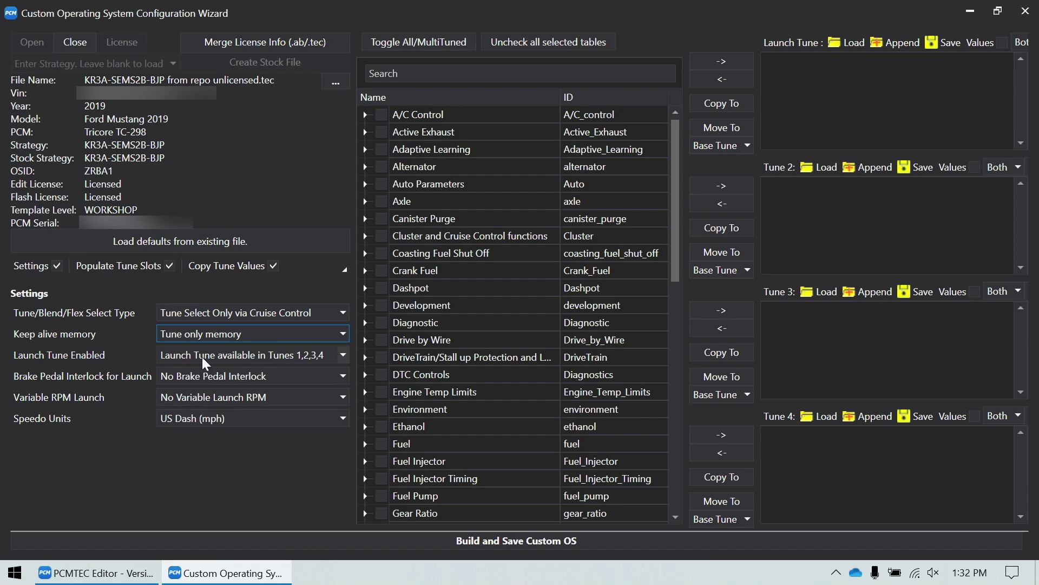
Step: Make the launch tune available in Tunes 1,2,3,4 and choose No Brake Pedal Interlock for launch
click(313, 355)
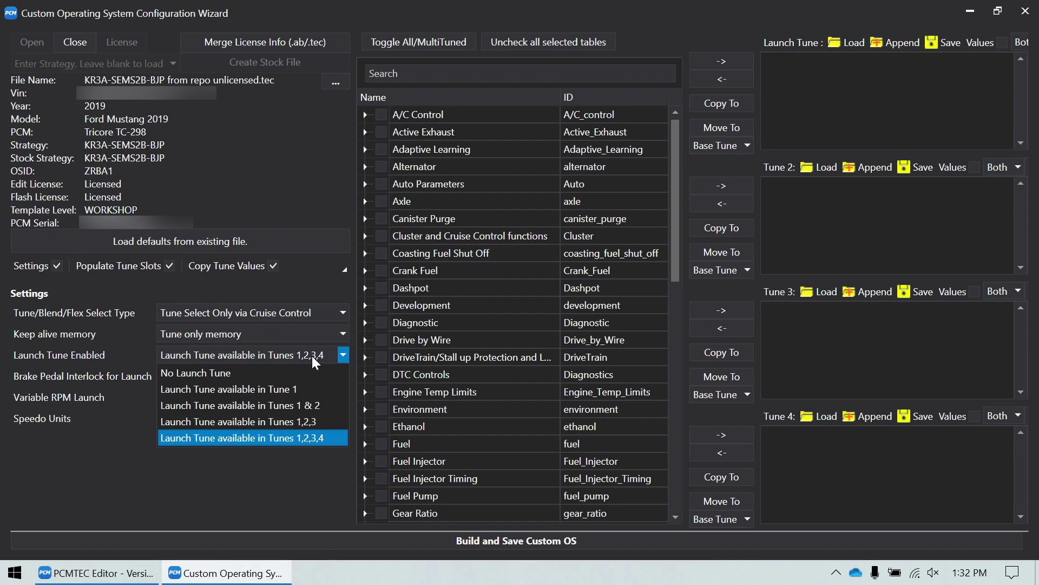
click(307, 442)
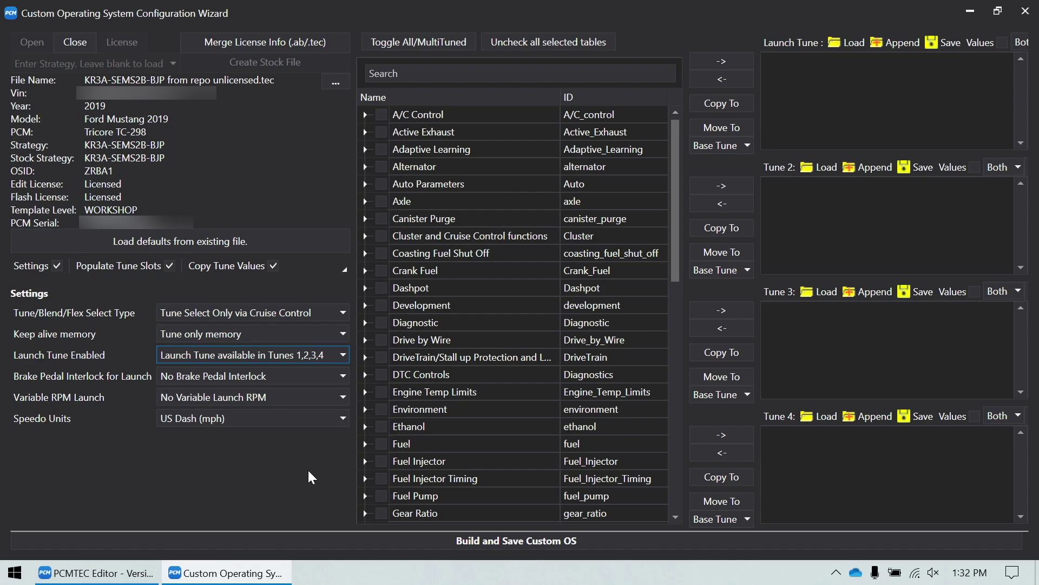
click(344, 377)
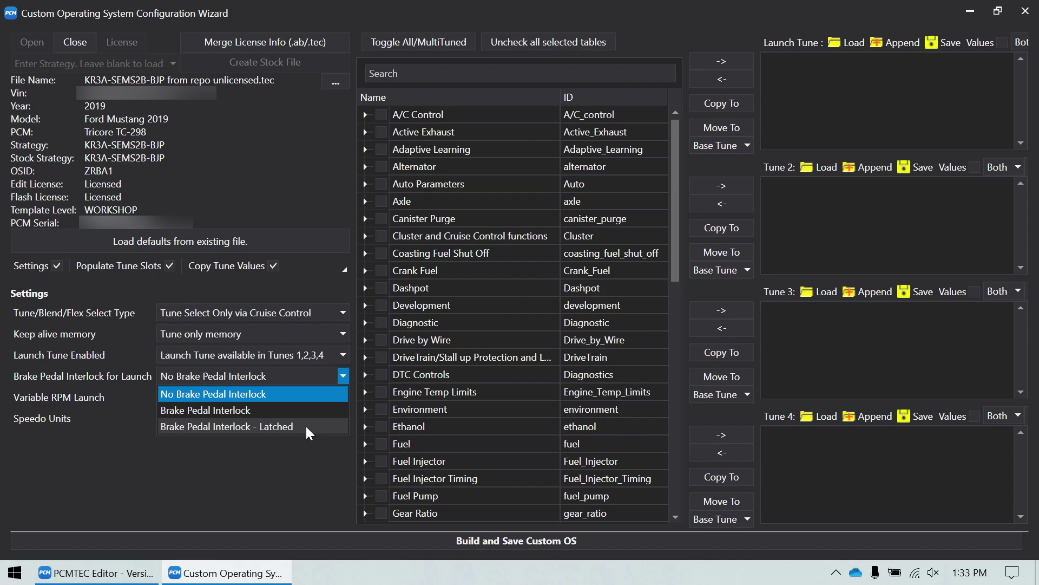
click(271, 392)
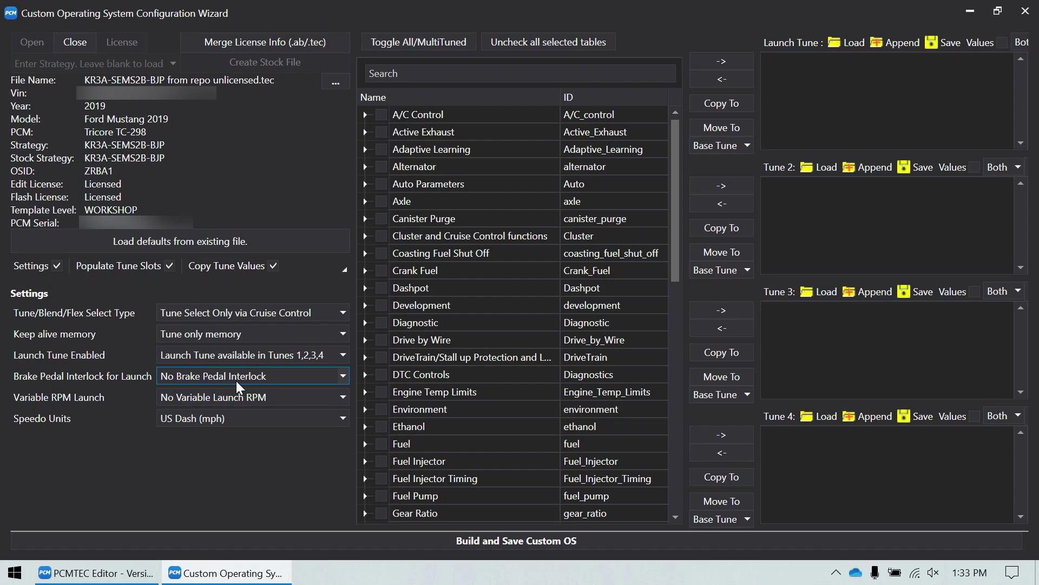
Step: Enable Variable Launch RPM and set the speedo units to US Dash (mph)
click(320, 395)
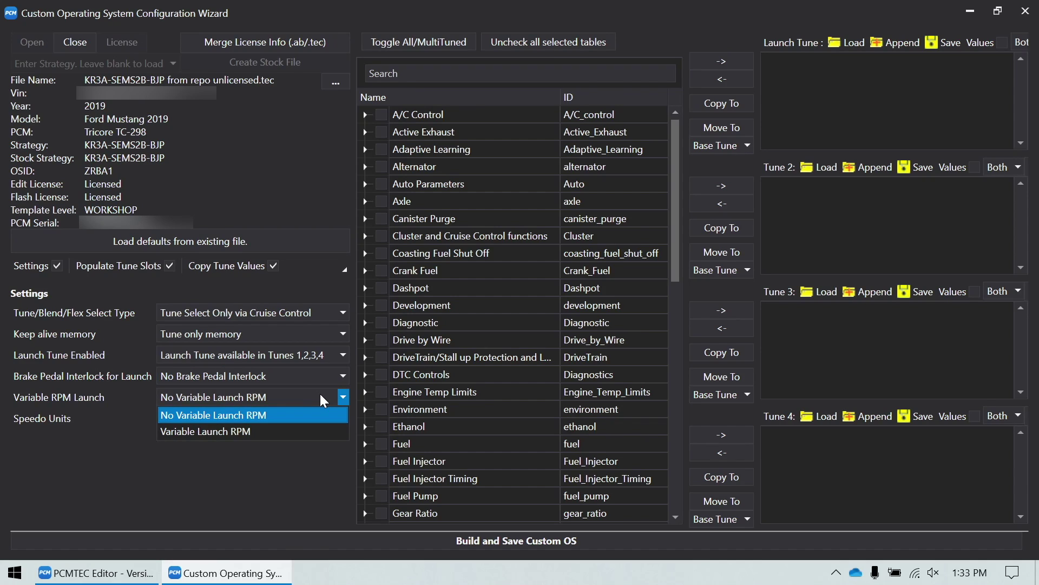
click(210, 432)
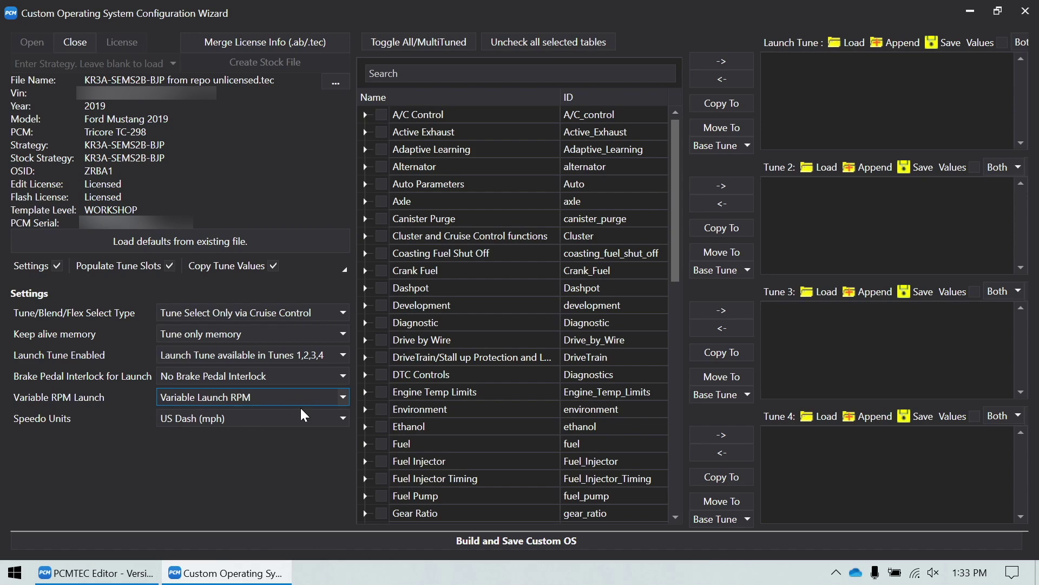
click(268, 418)
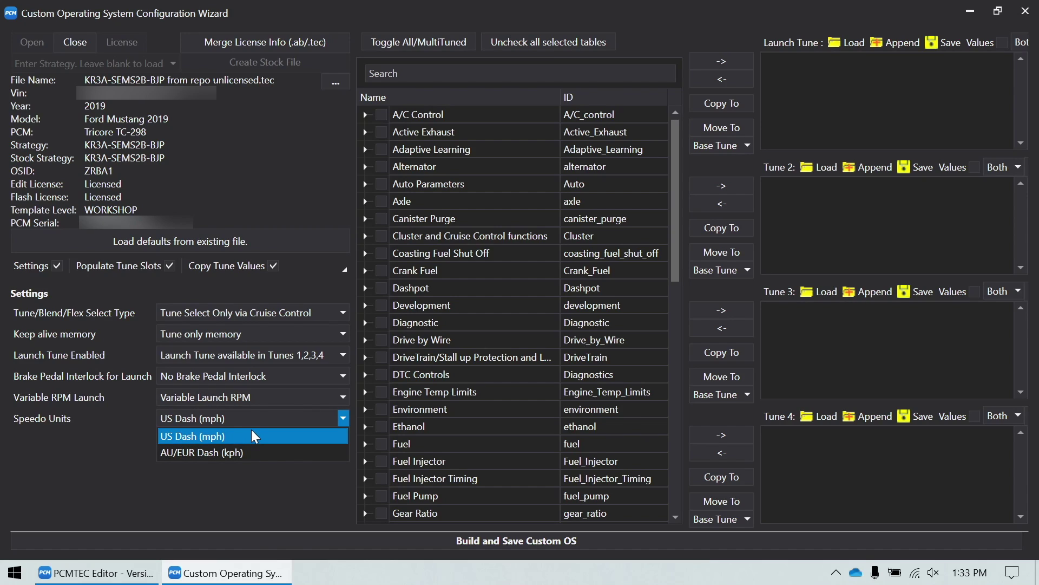
click(252, 430)
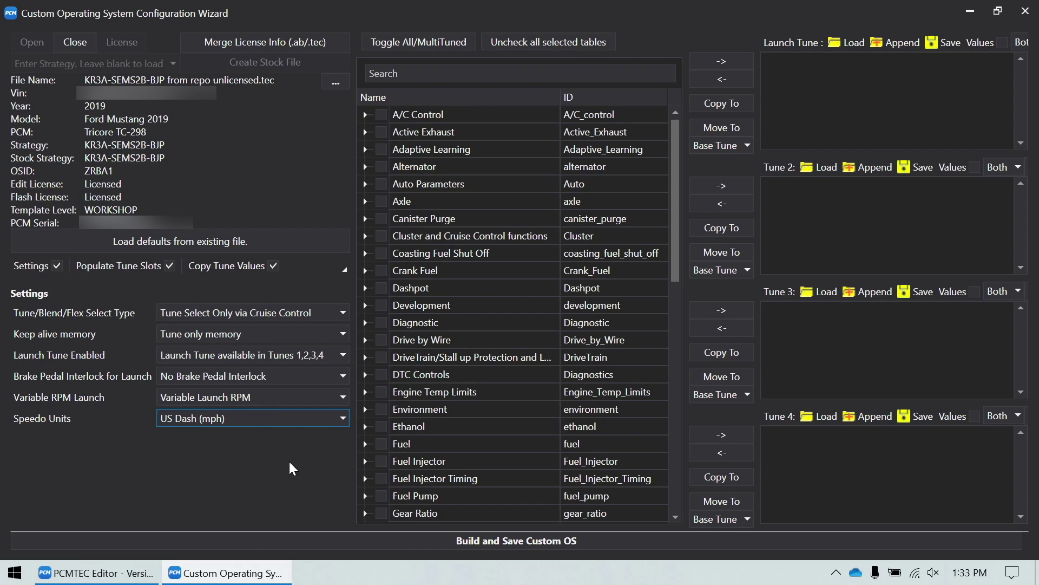
key(Tab)
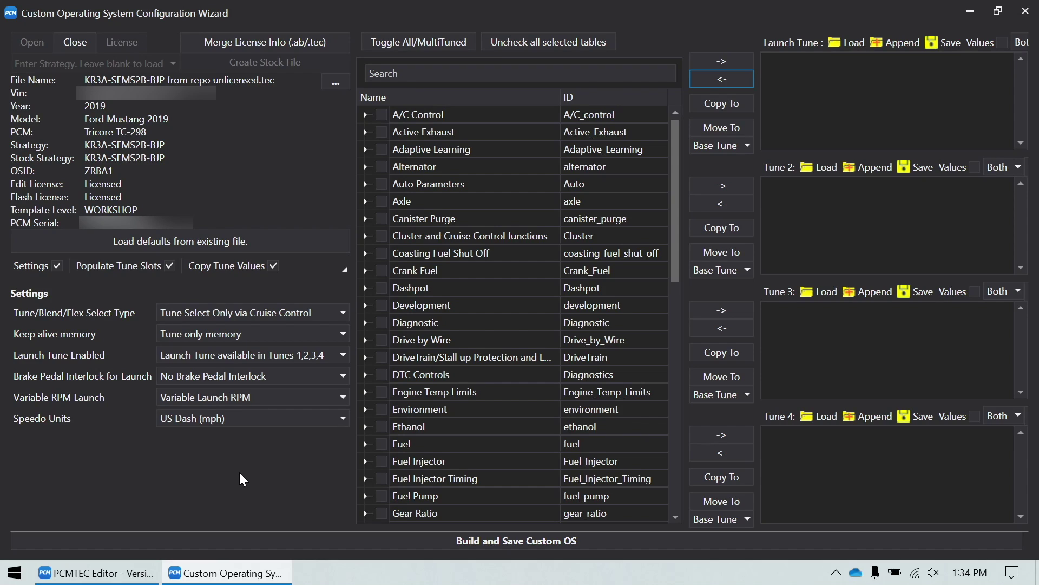
Step: Find table 73877 and add Cylinder pressure limit spark to the Launch Tune list
click(452, 73)
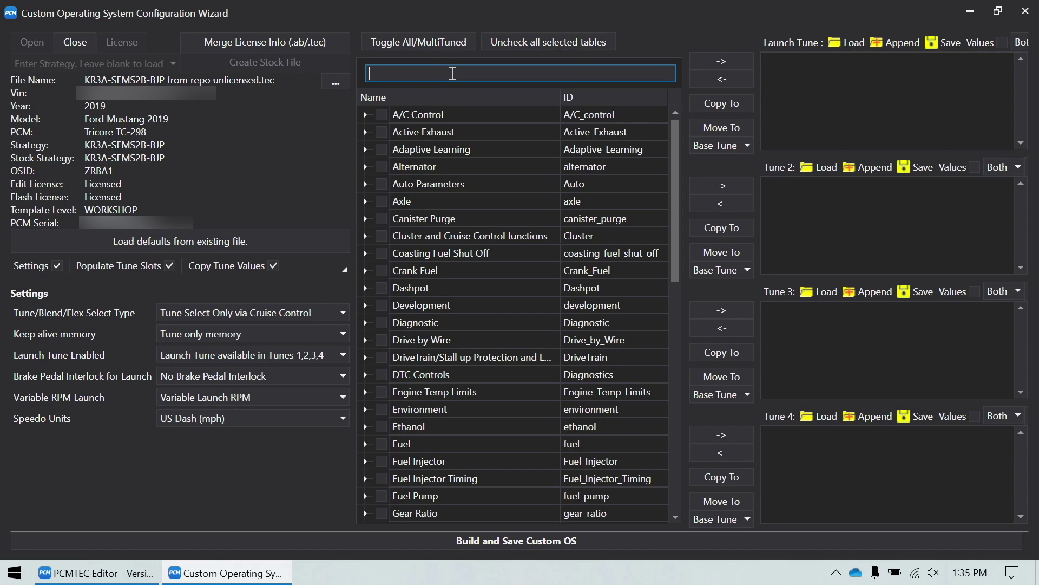
text(73877)
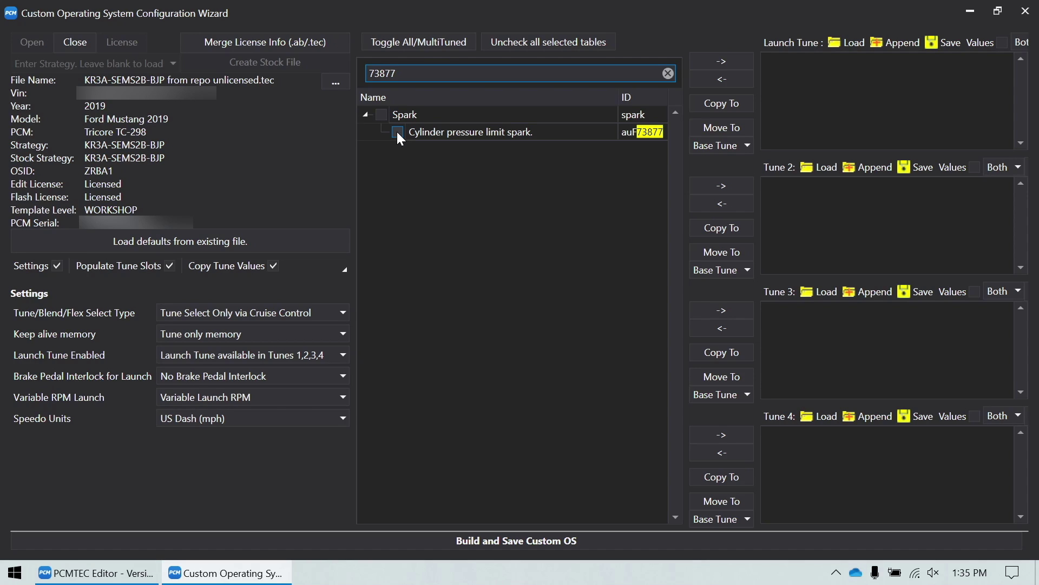
click(397, 132)
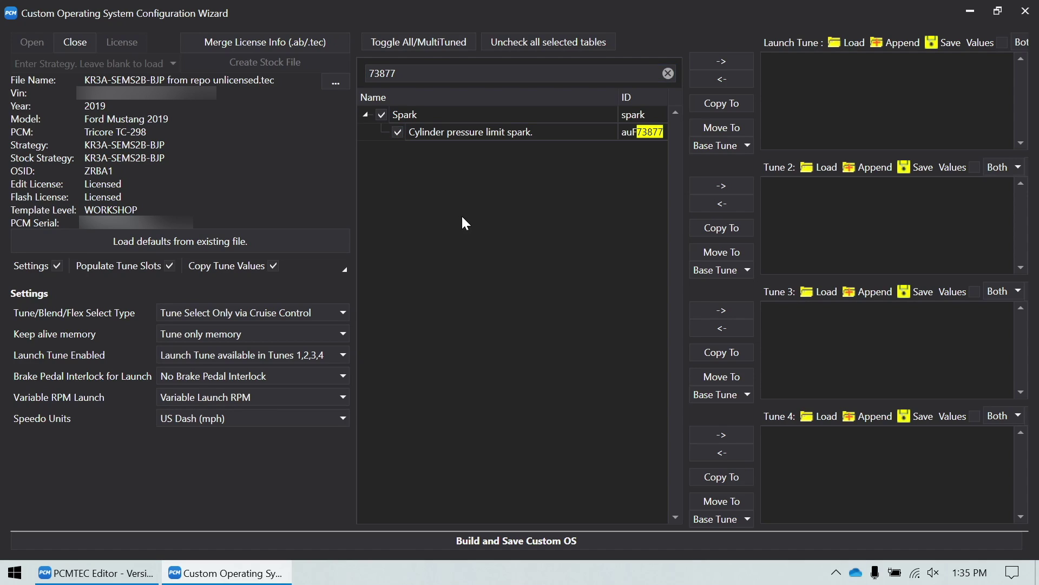
click(722, 60)
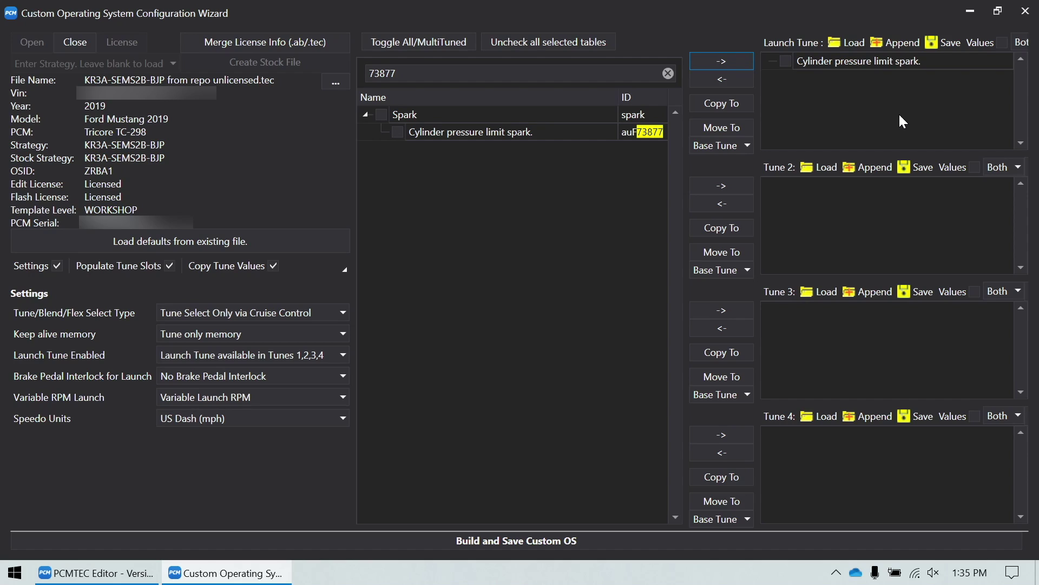
Step: Remove Cylinder pressure limit spark from the Launch Tune list and add it back again
click(785, 60)
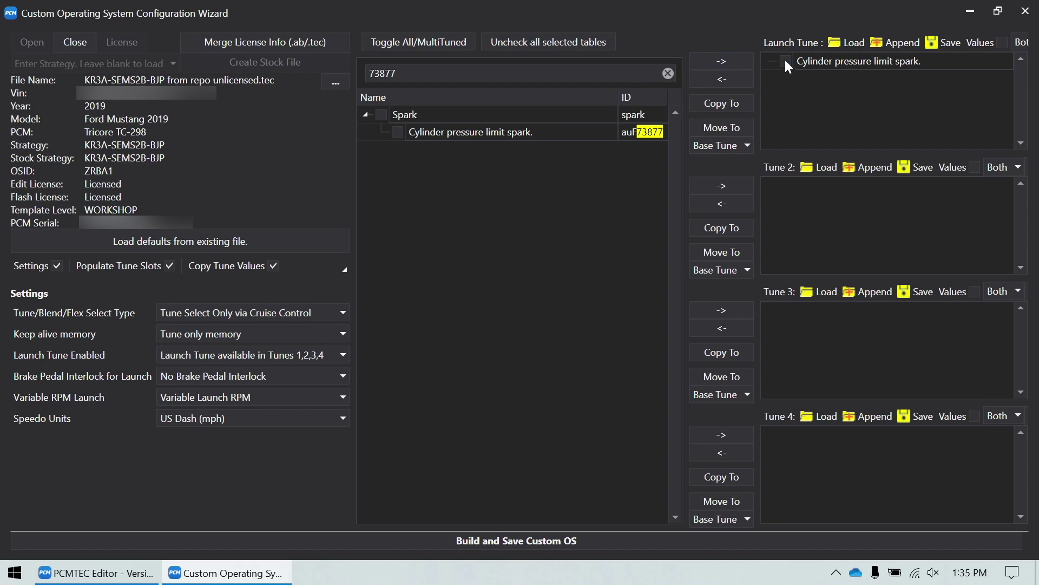
click(721, 80)
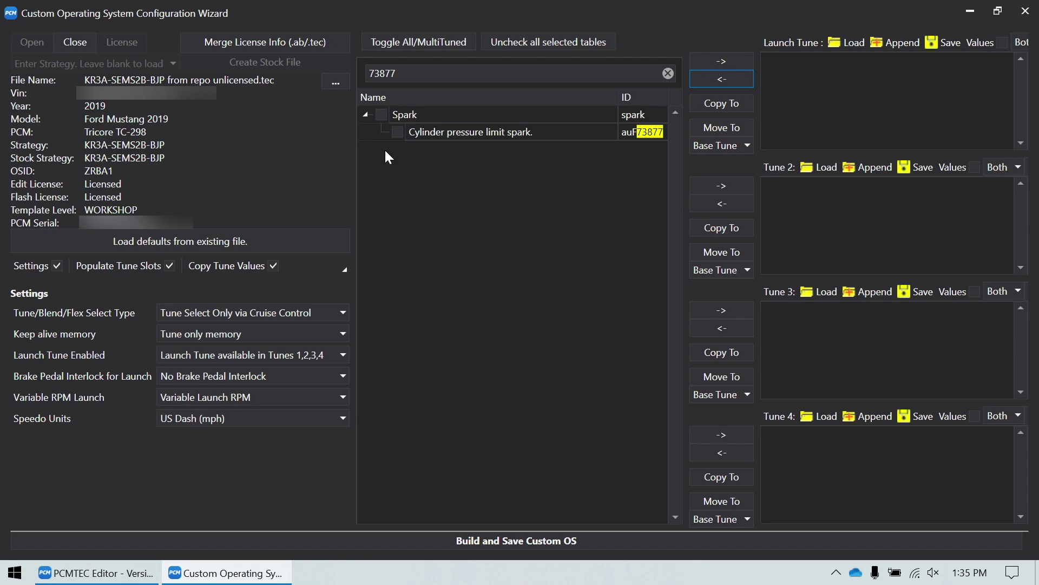
click(397, 128)
click(712, 64)
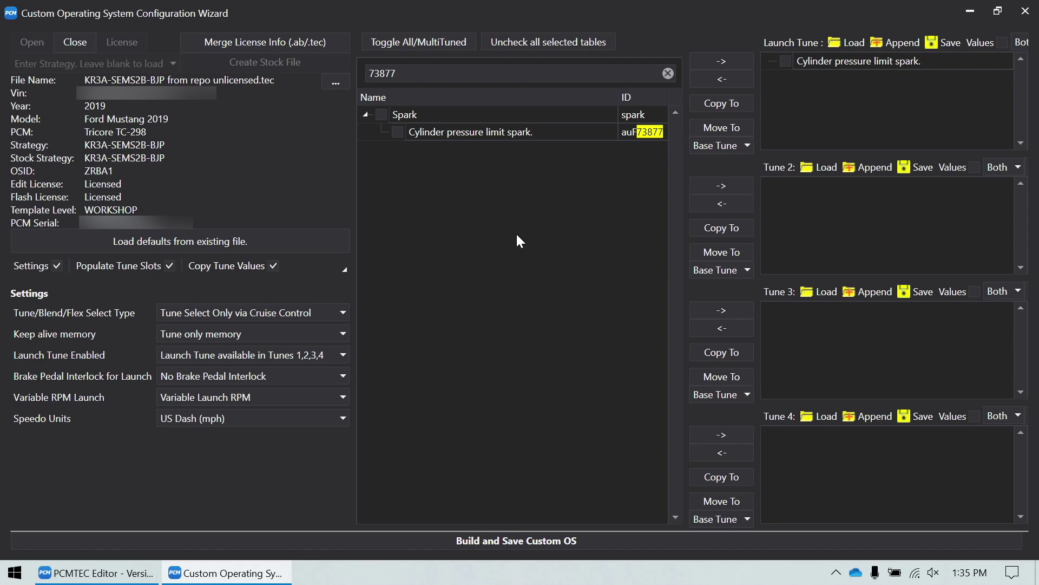
Step: Find table 33728 and add the Mapped point 1 Spark MBT table to the Tune 2 list
click(668, 74)
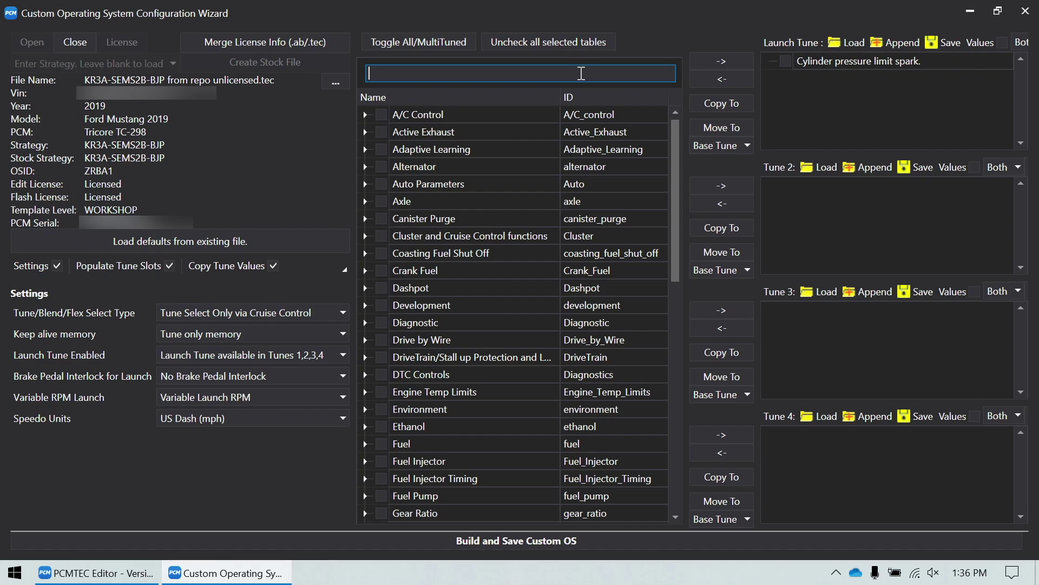
text(33728)
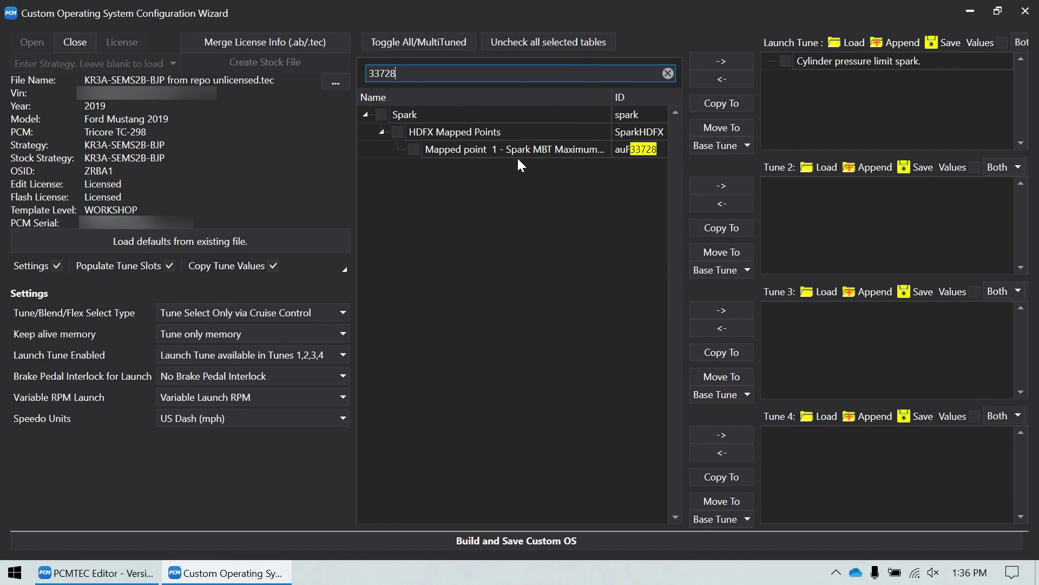
click(415, 150)
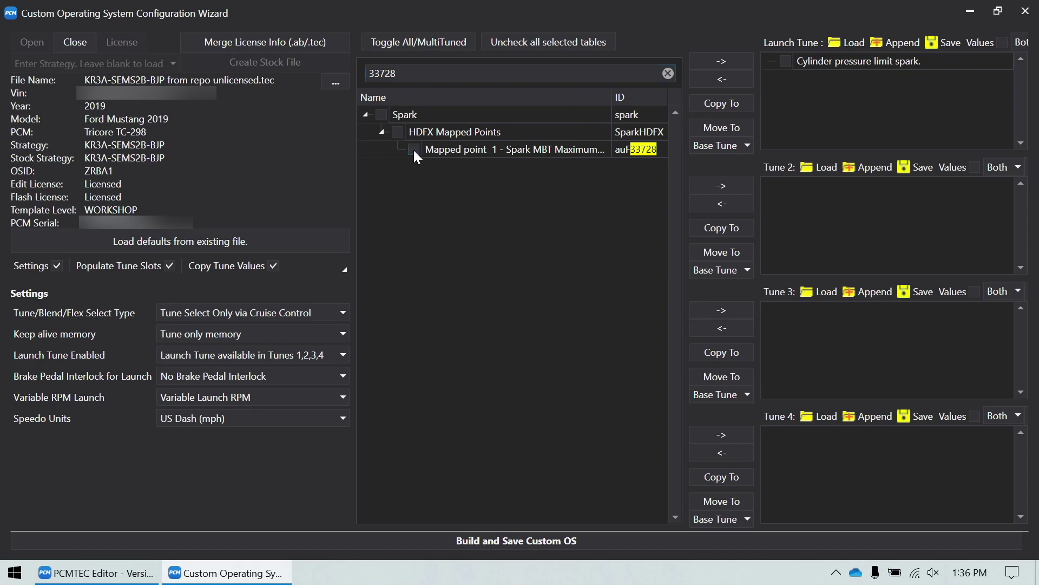
click(722, 186)
Step: Find table 30411 and add the HDFX Table of distance along Optimal Stability to Tune 2
double_click(416, 72)
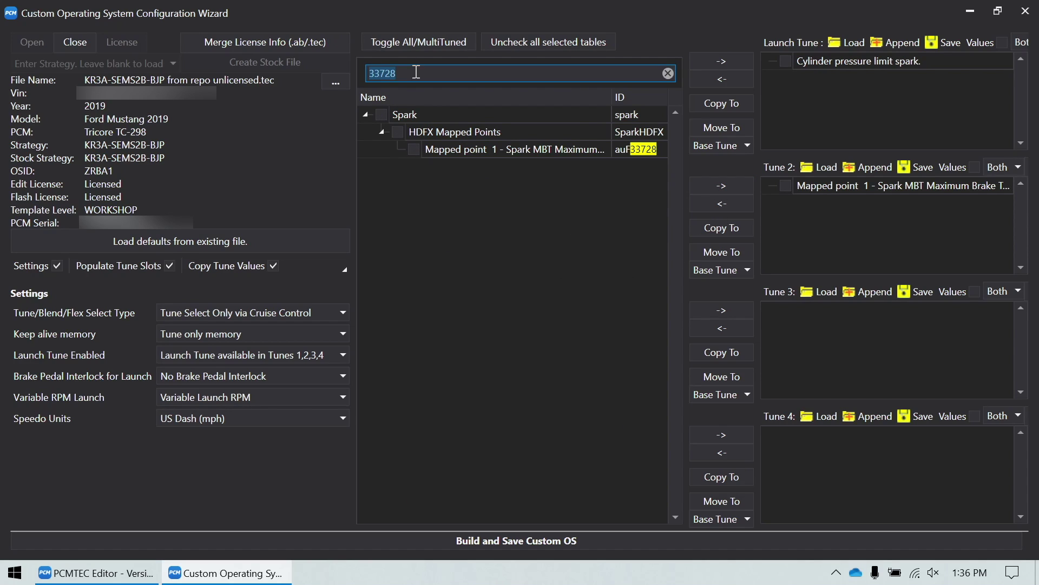
text(30411)
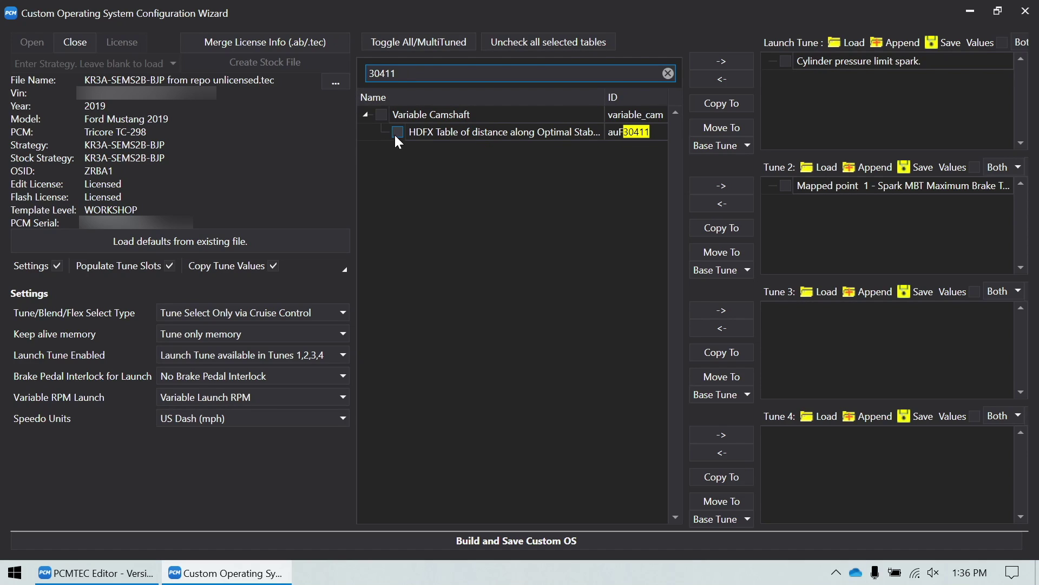
click(398, 132)
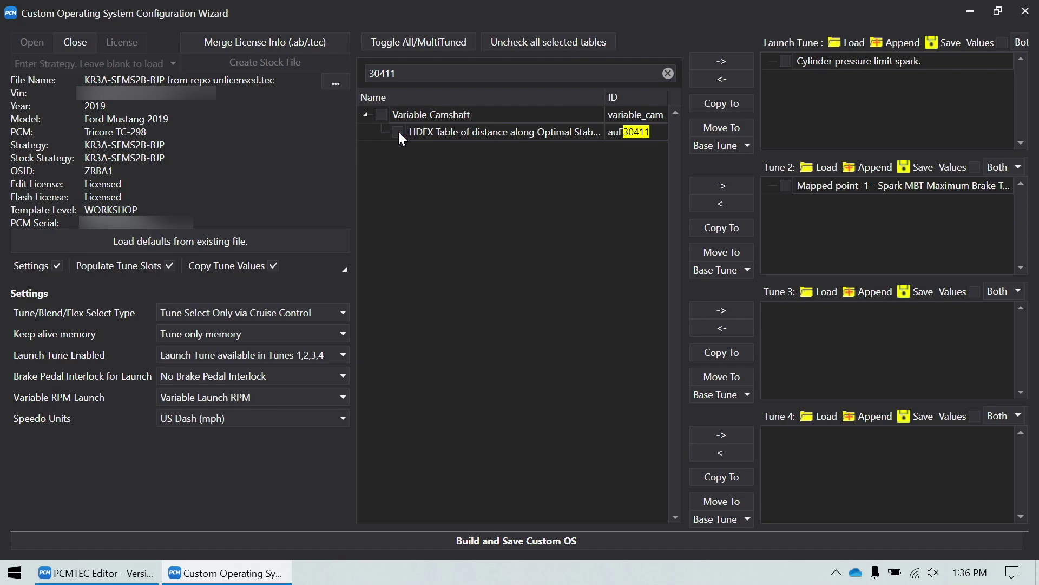
click(723, 186)
Step: Search the tables for 0147 and add the CFC Enable Load Max scalar to Tune 2
double_click(471, 71)
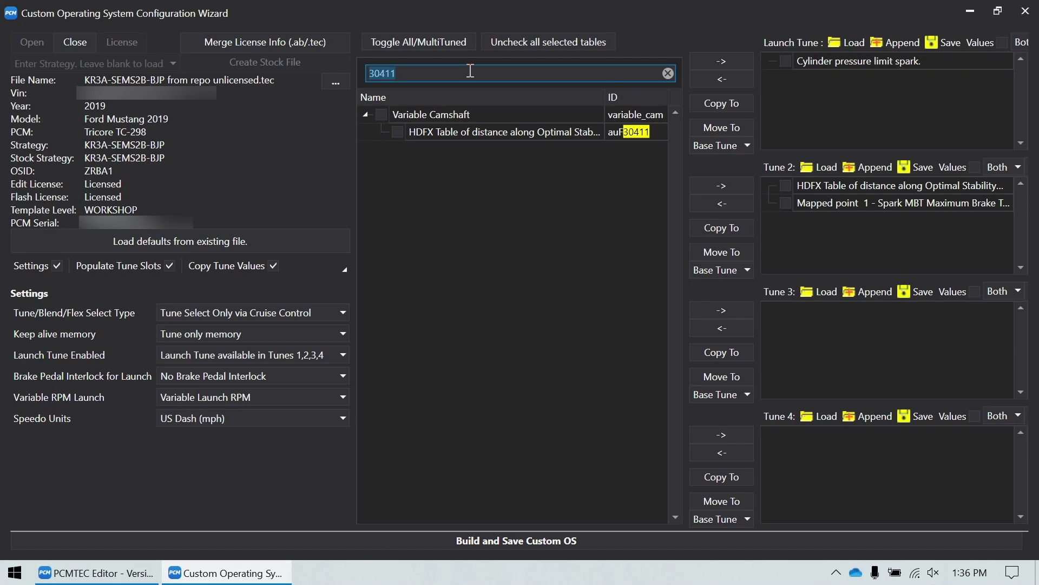
text(0147)
click(414, 202)
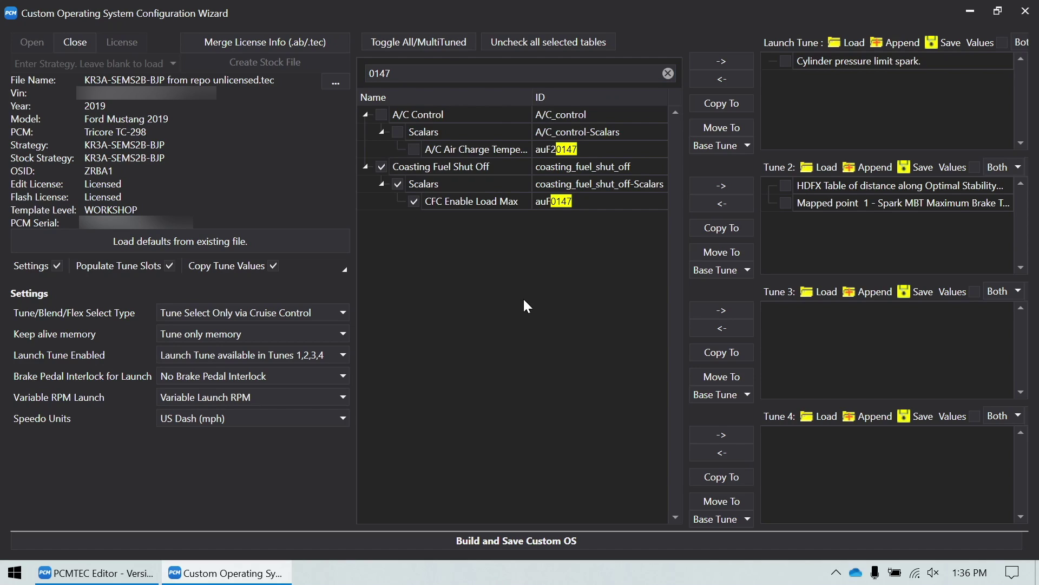
click(728, 185)
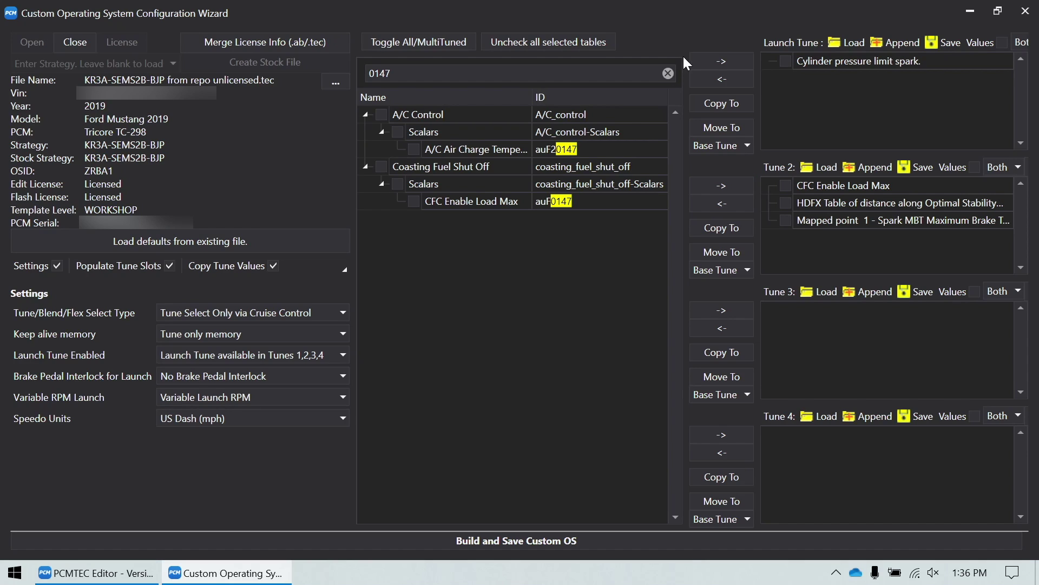
Step: Copy CFC Enable Load Max from the Tune 2 list to Tune 3 and remove it from Tune 3 again
click(669, 74)
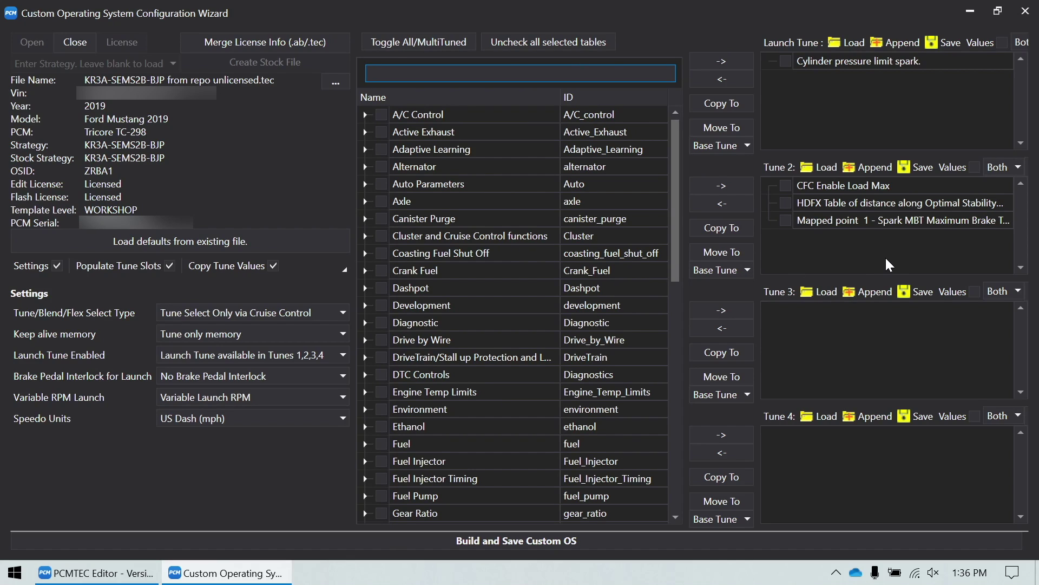
click(786, 185)
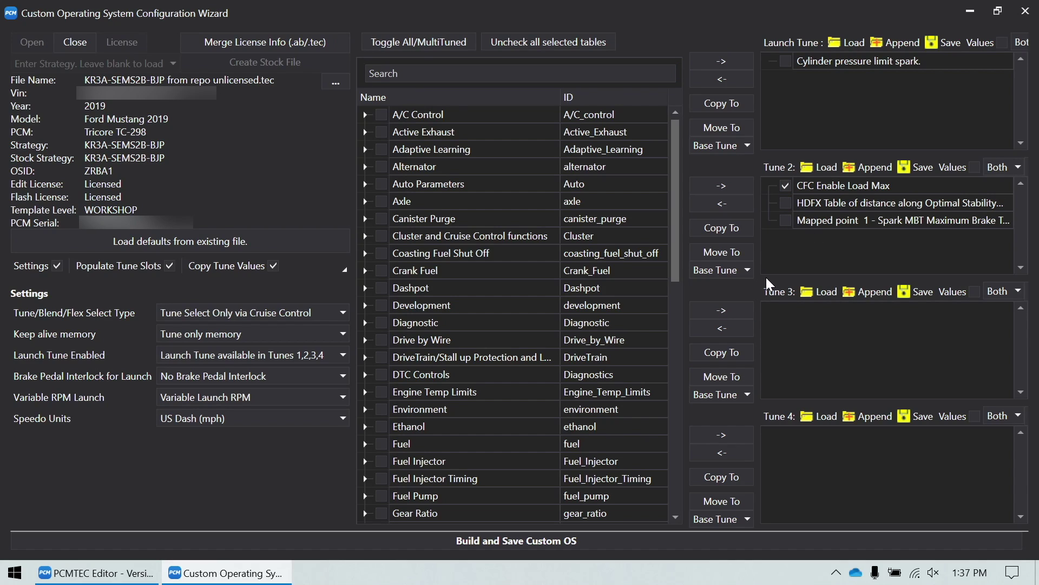
click(747, 270)
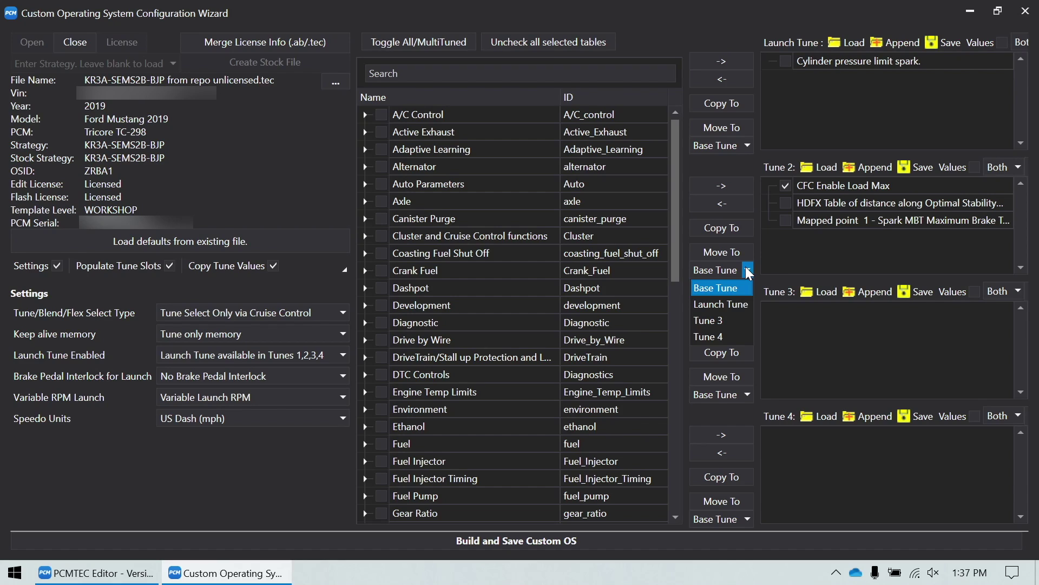
click(736, 320)
click(717, 228)
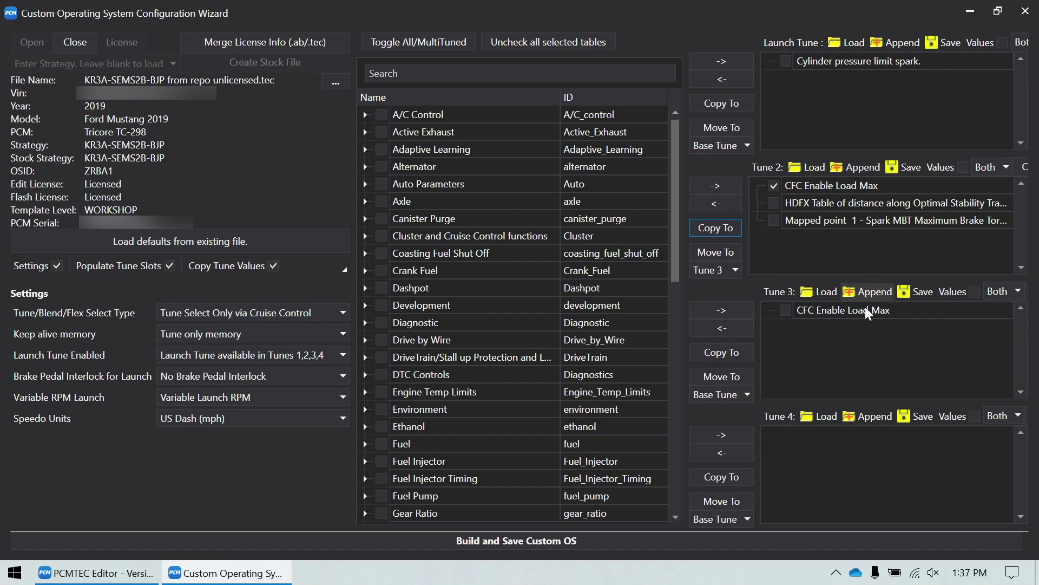
click(774, 184)
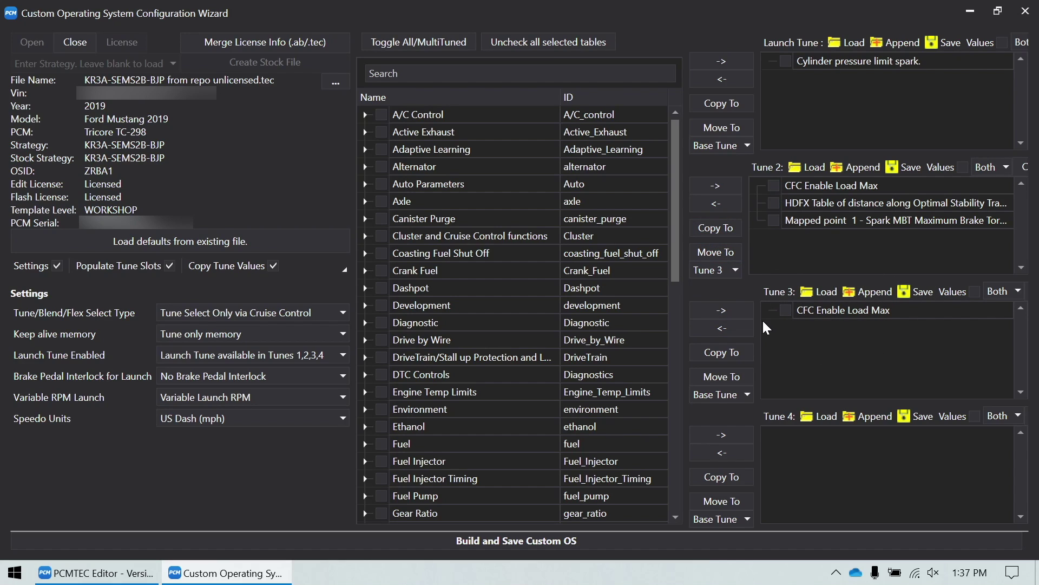
click(731, 327)
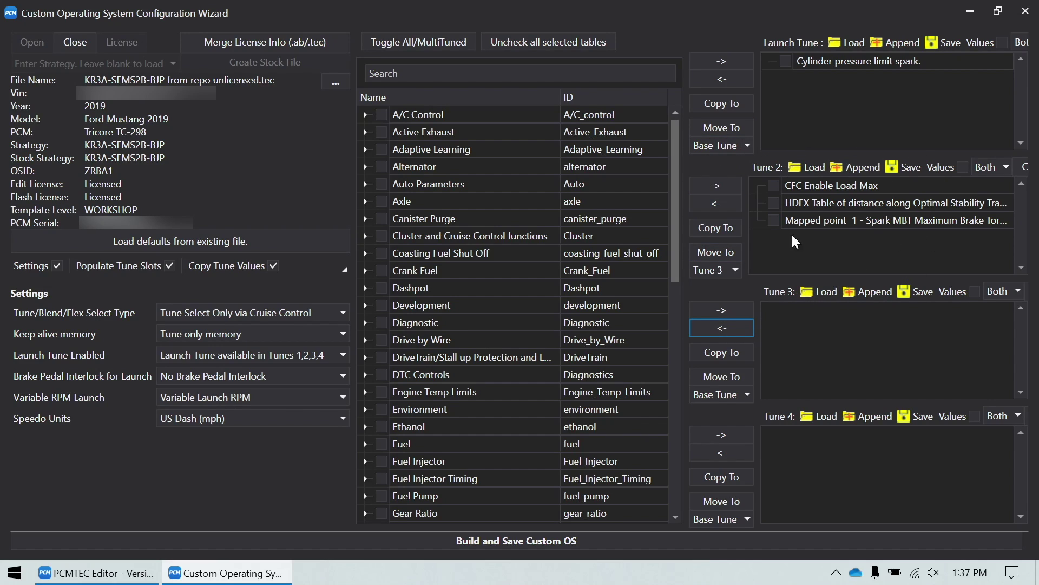
click(898, 338)
Step: Find table 31235 and add Max LSPI Prevention Load Limit to the Tune 3 list
click(517, 73)
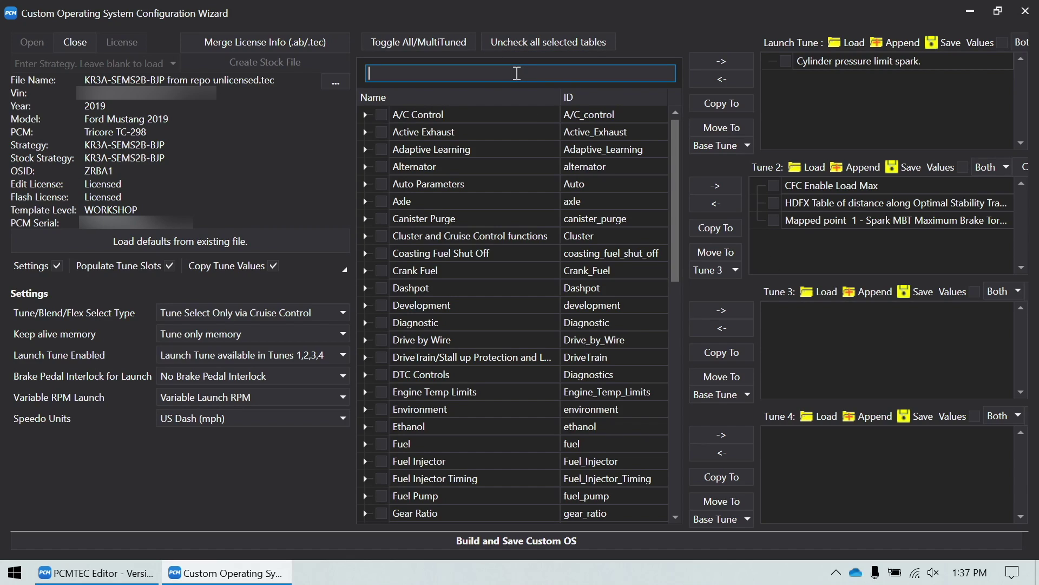
text(31235)
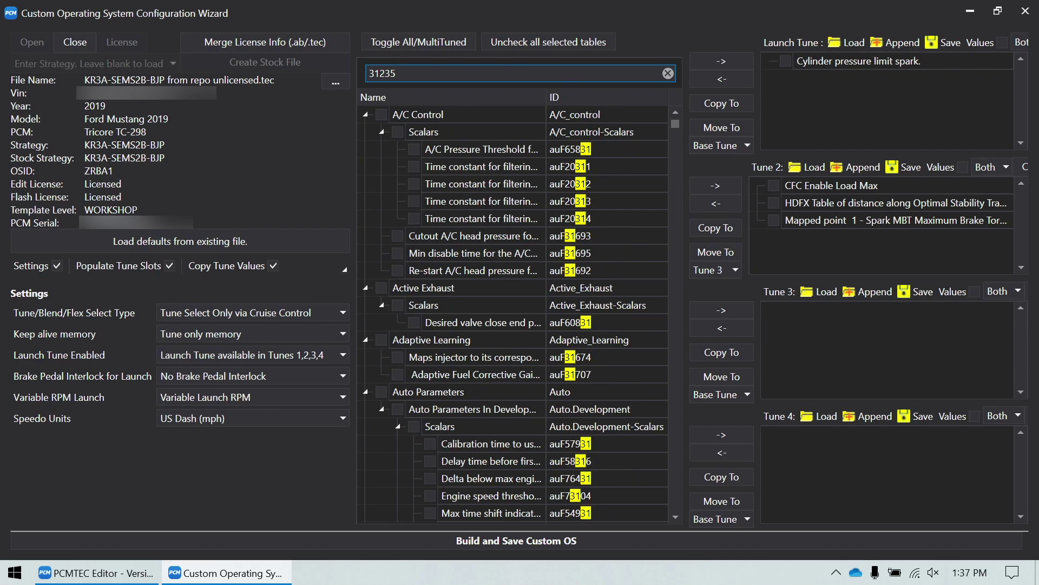
click(398, 132)
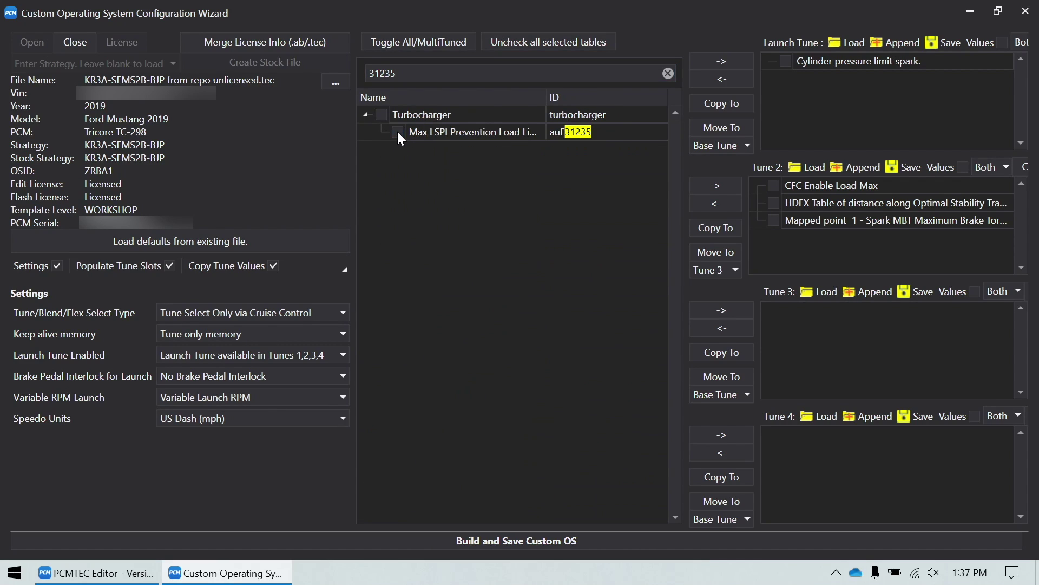
click(723, 311)
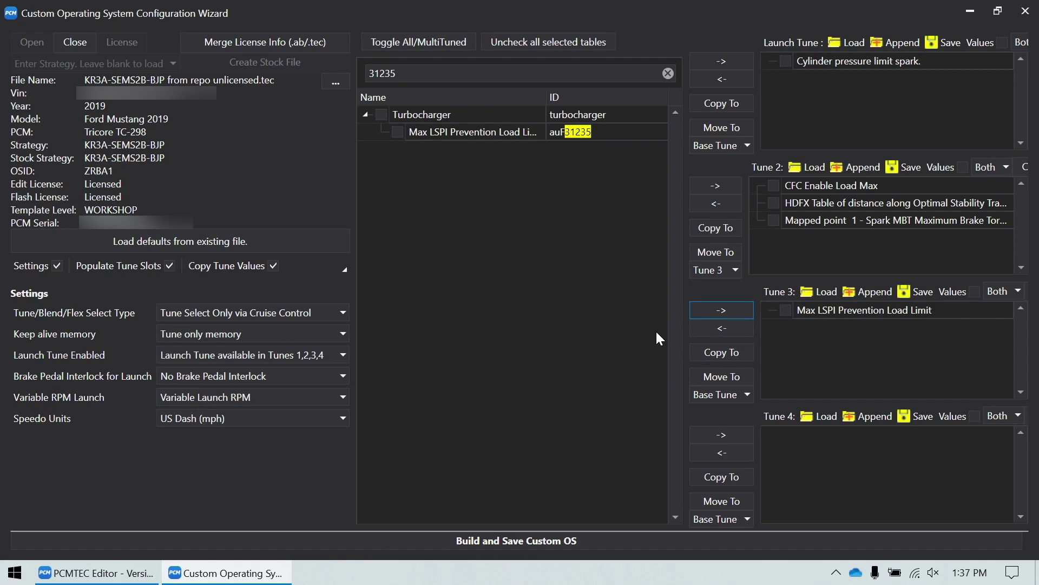
click(903, 366)
Step: Save the Tune 2 table list as an XML template named pops and bangs 2 in the Custom OS templates folder
click(911, 165)
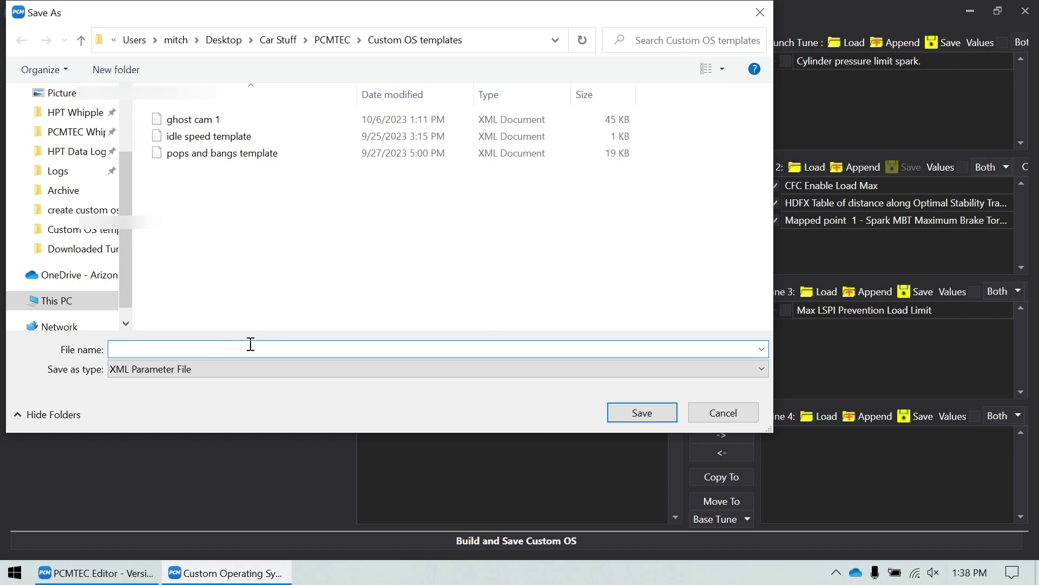
key(Escape)
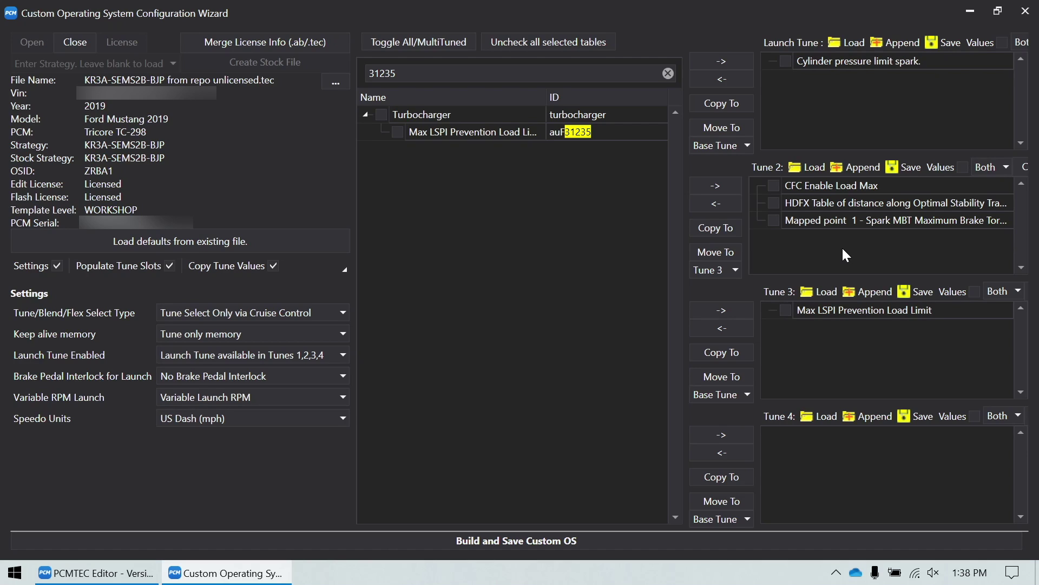
click(963, 166)
click(962, 168)
Step: Load the ghost cam 1 template from the create custom os folder into Tune 4, with values included
click(818, 418)
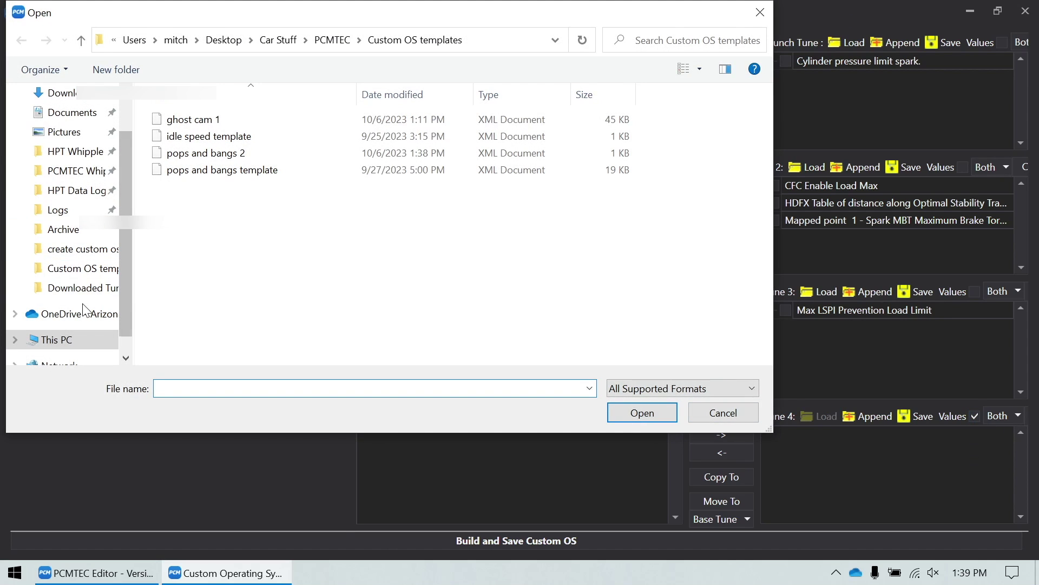
click(70, 248)
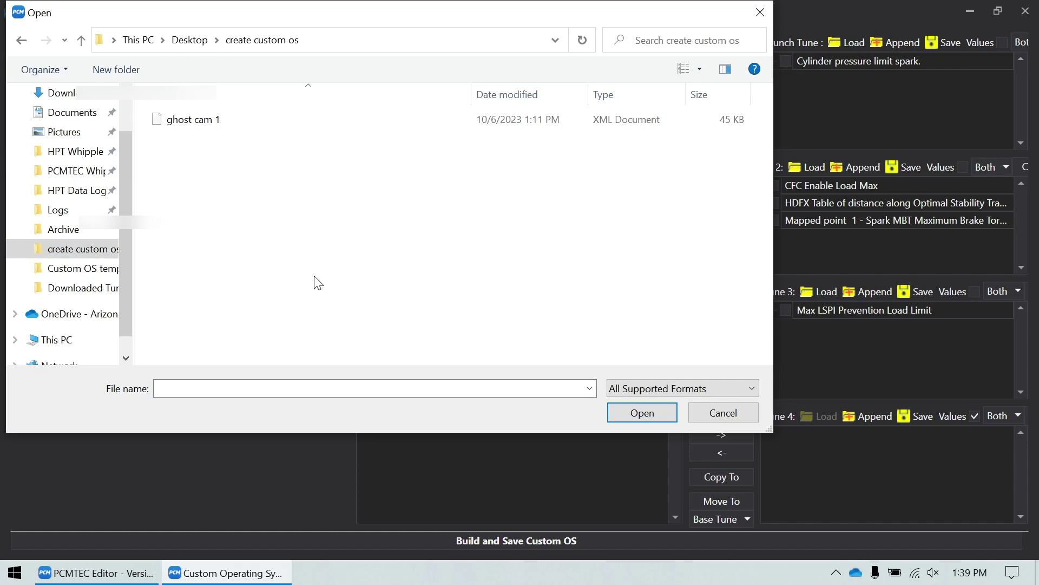
double_click(232, 121)
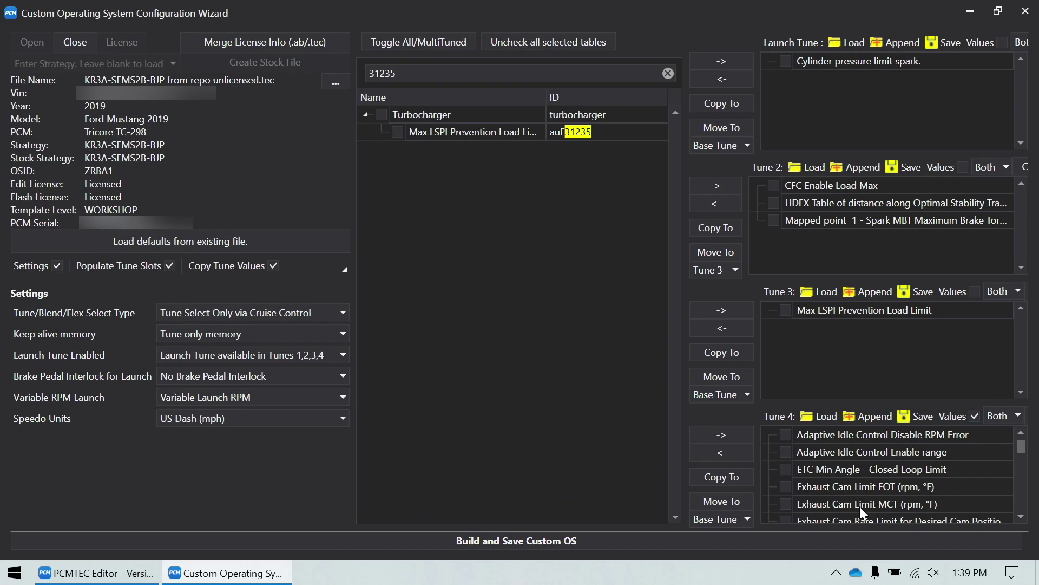
drag(1023, 453, 1024, 419)
Step: Clear the table search, then build and save the custom OS as "KR3A-SEMS2B-BJP from repo unlicensed_CustomOS multi tune" in the create custom os folder
click(668, 73)
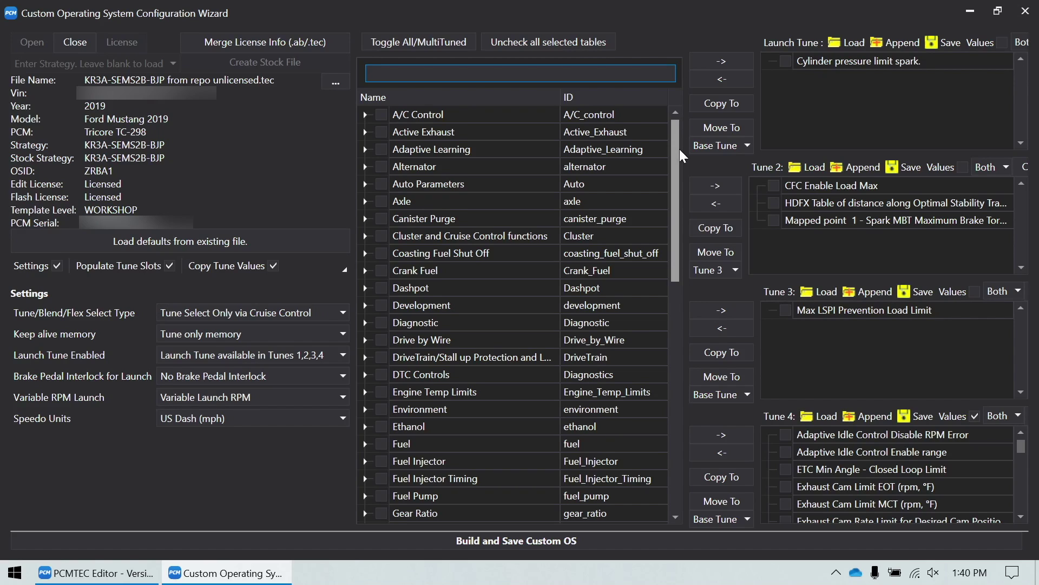
click(512, 539)
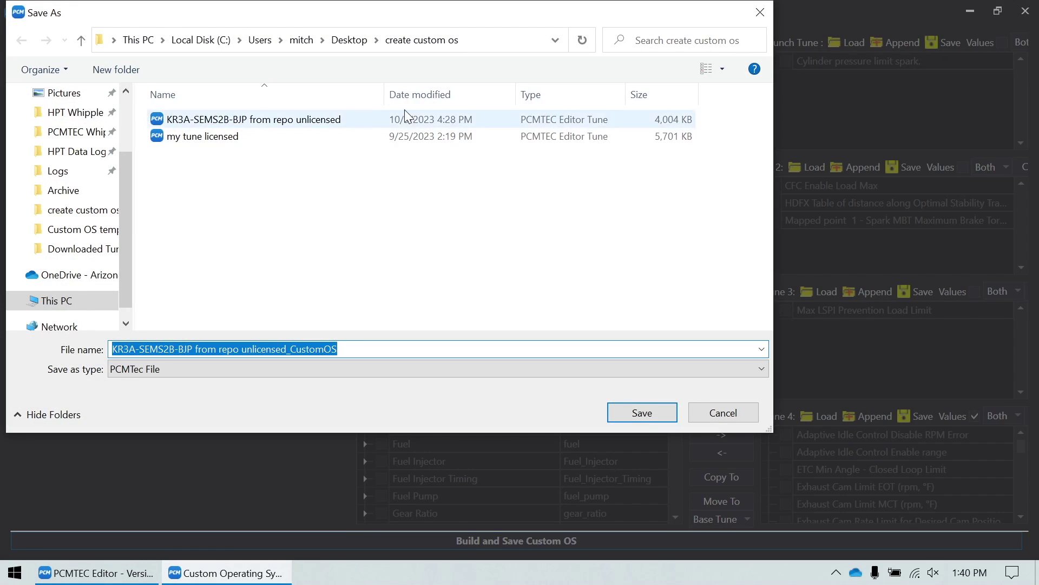
click(391, 349)
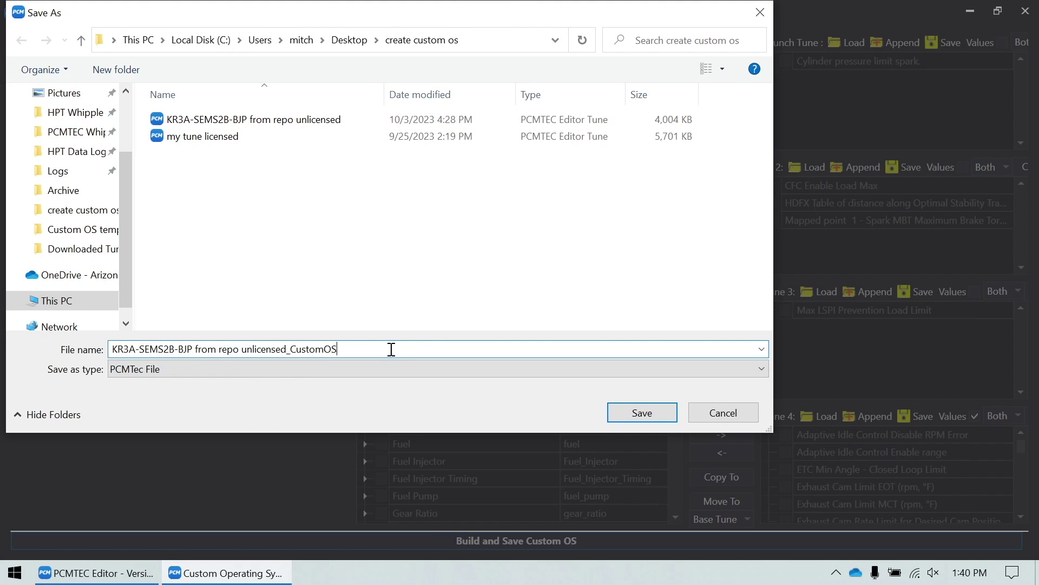
text(multi tune)
key(Return)
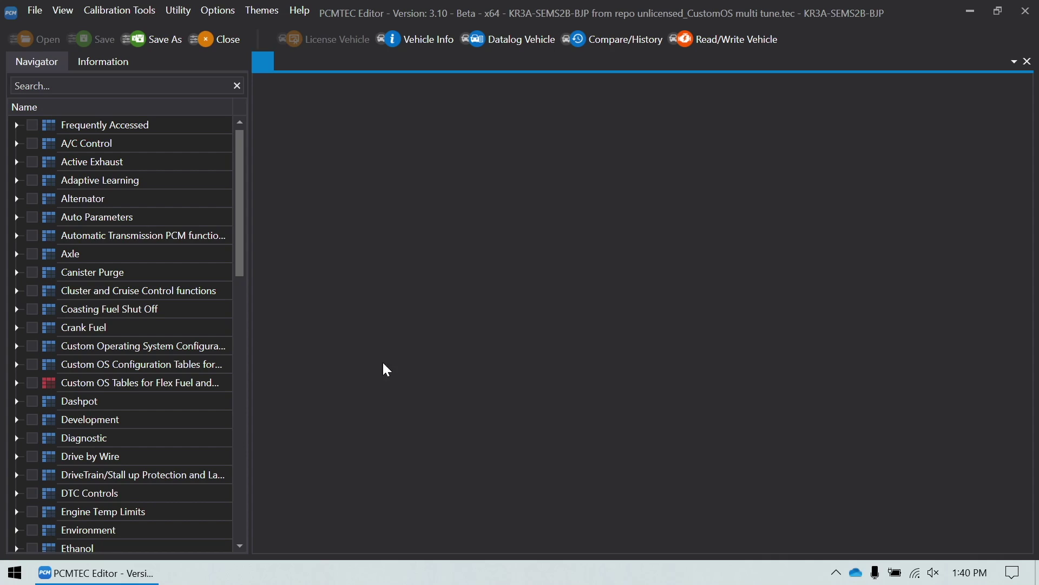
Step: Open the Cluster Configuration parameters group of the Custom Operating System Configuration at Confirm Tune On Exit
double_click(121, 347)
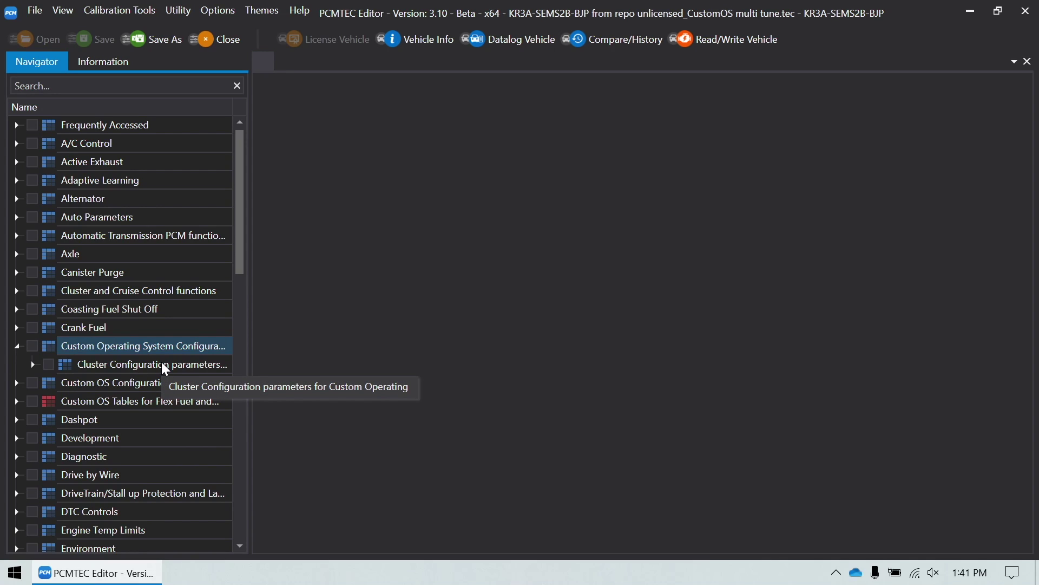
double_click(161, 362)
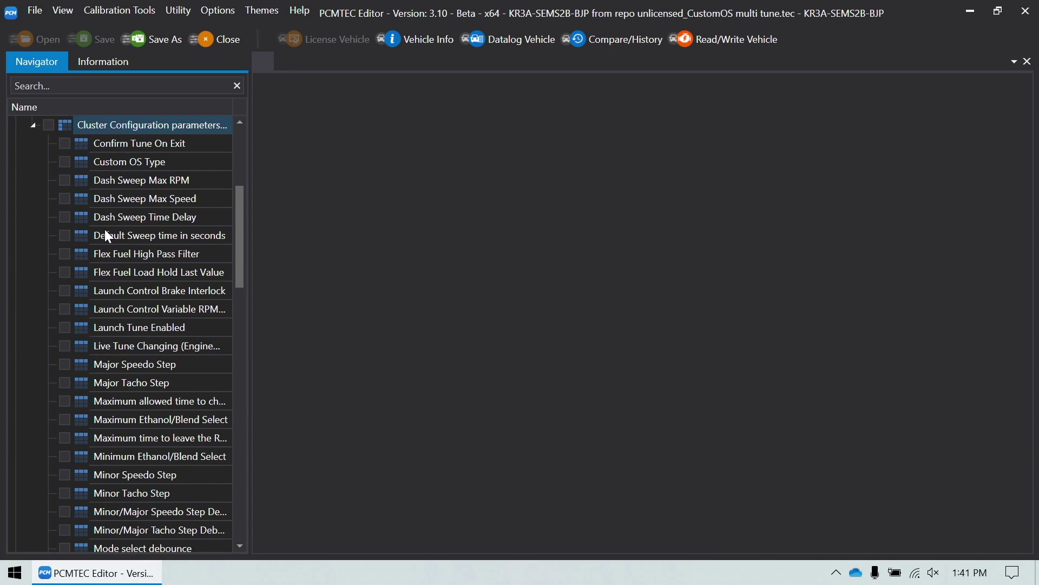
click(115, 143)
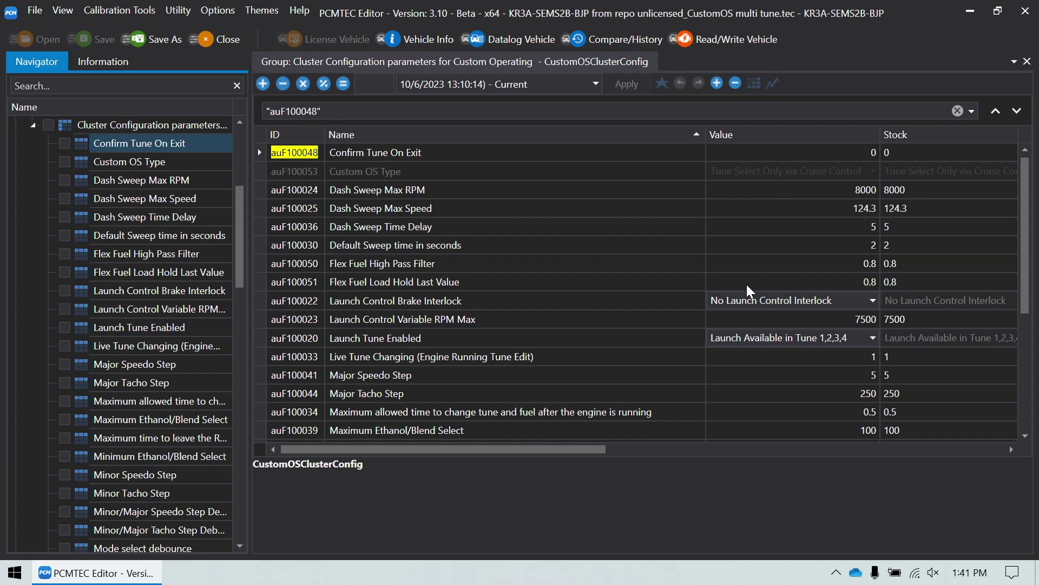
Step: Review the choices for Launch Control Brake Interlock and Launch Tune Enabled, check the flex fuel and dash sweep parameters, and close the group
click(807, 306)
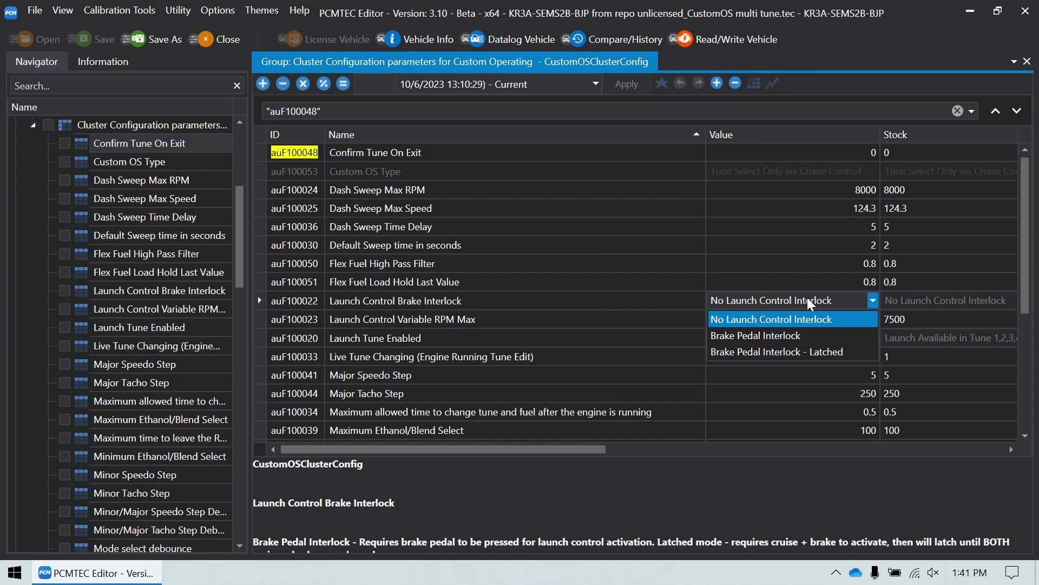
click(792, 258)
click(744, 334)
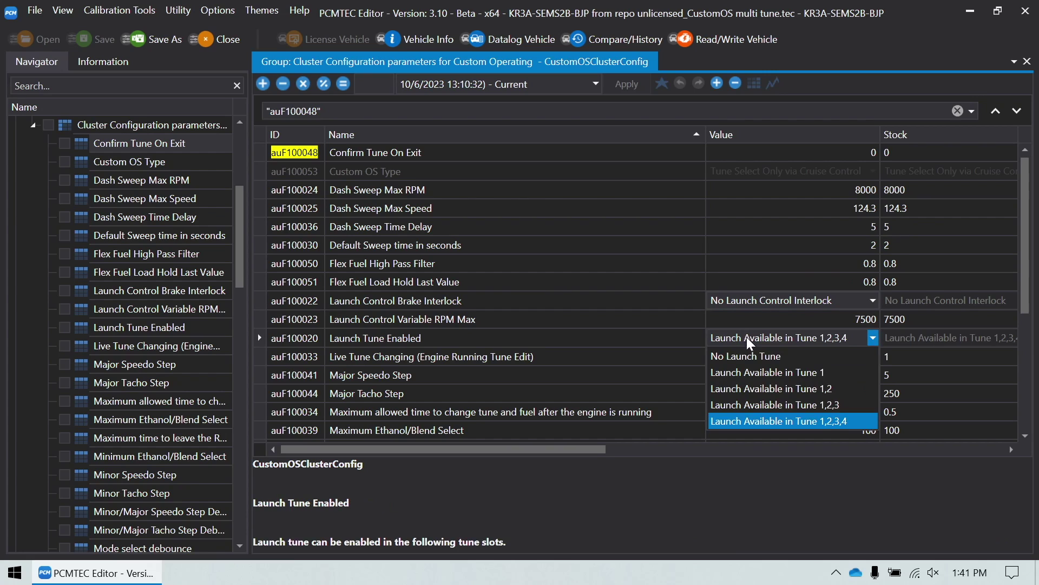
click(625, 287)
click(638, 270)
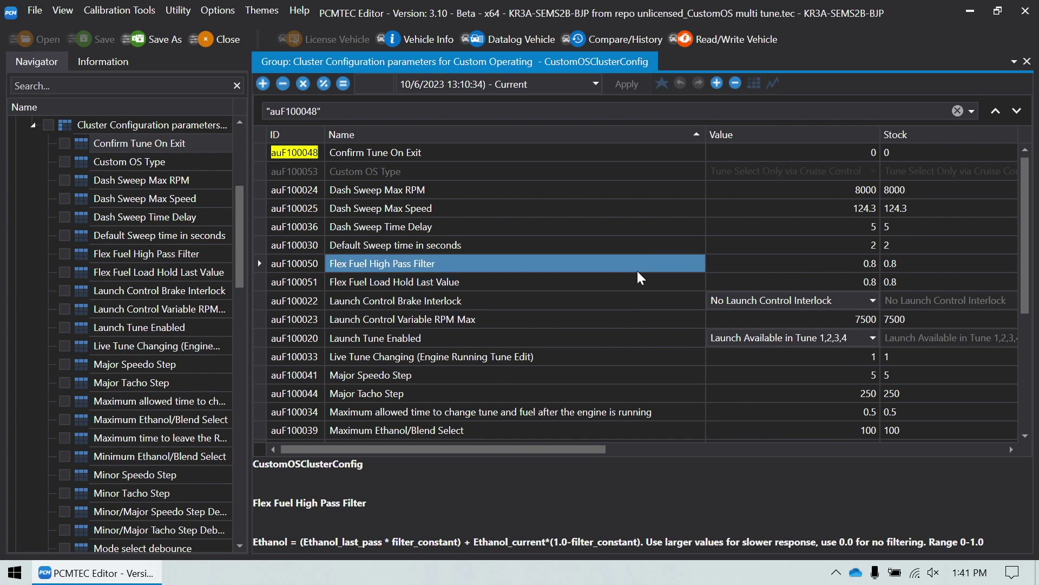
scroll(629, 236, down, 4)
scroll(625, 235, up, 4)
click(635, 227)
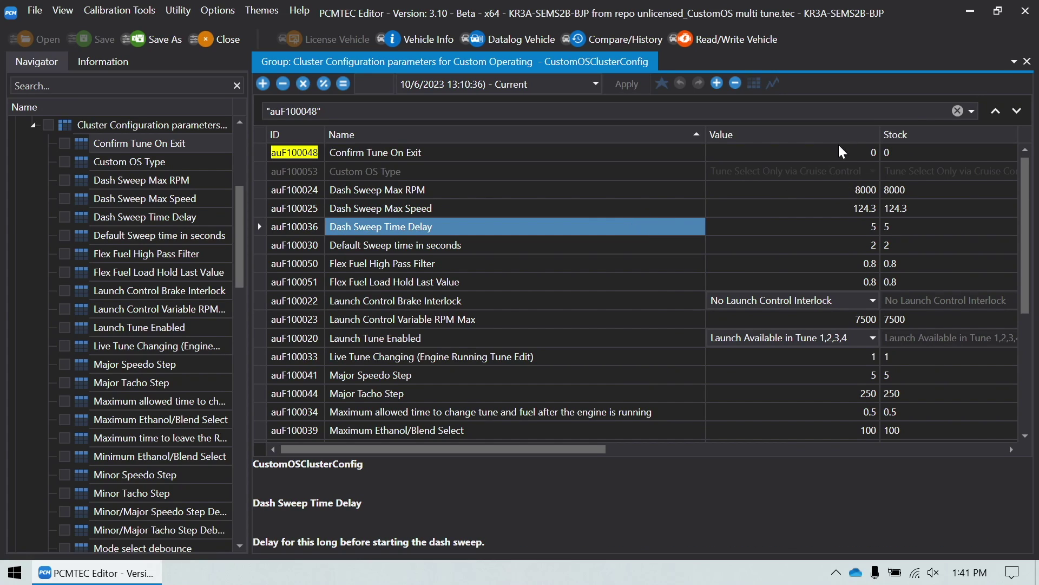
click(1026, 61)
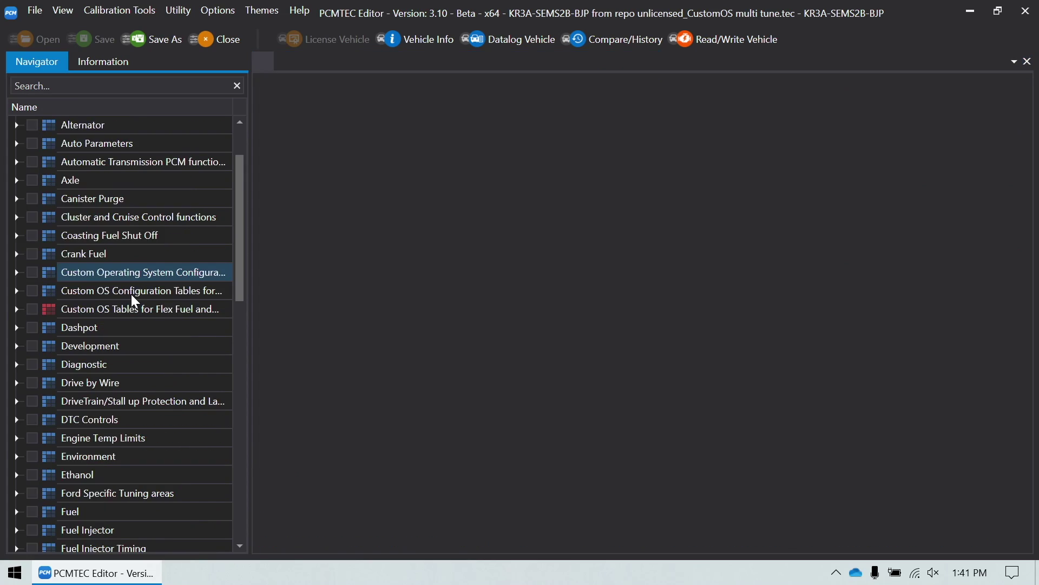
Step: Look through the custom OS table groups and open the Launch Tune cylinder pressure limit spark table for base fuel
double_click(131, 294)
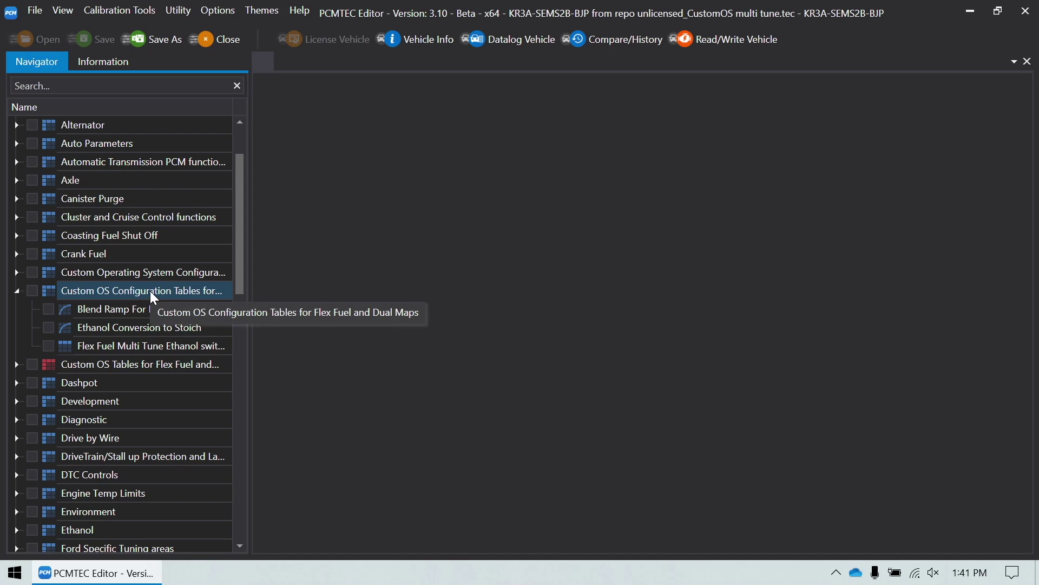
double_click(152, 293)
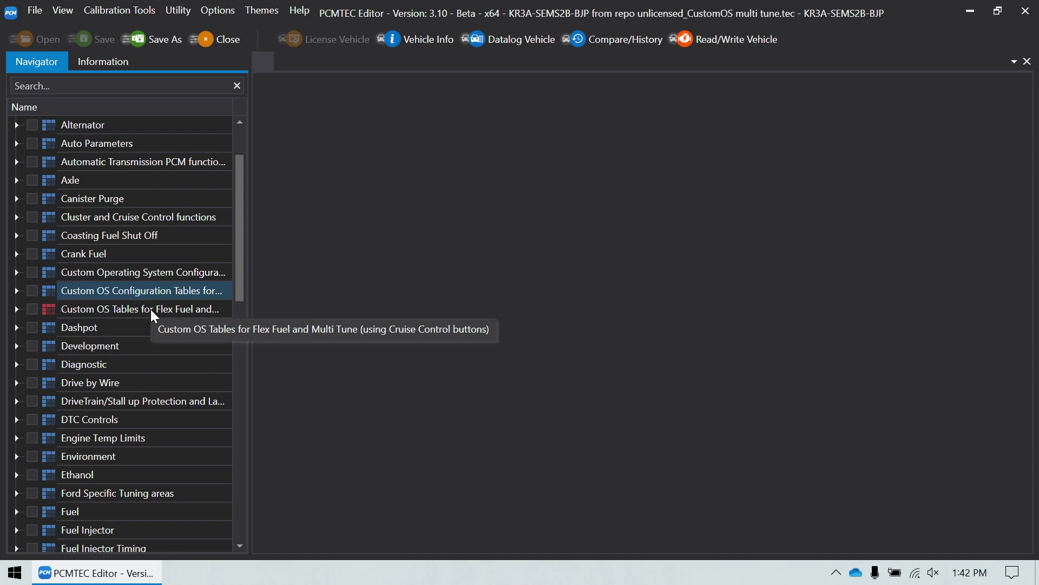
double_click(151, 310)
scroll(169, 275, down, 3)
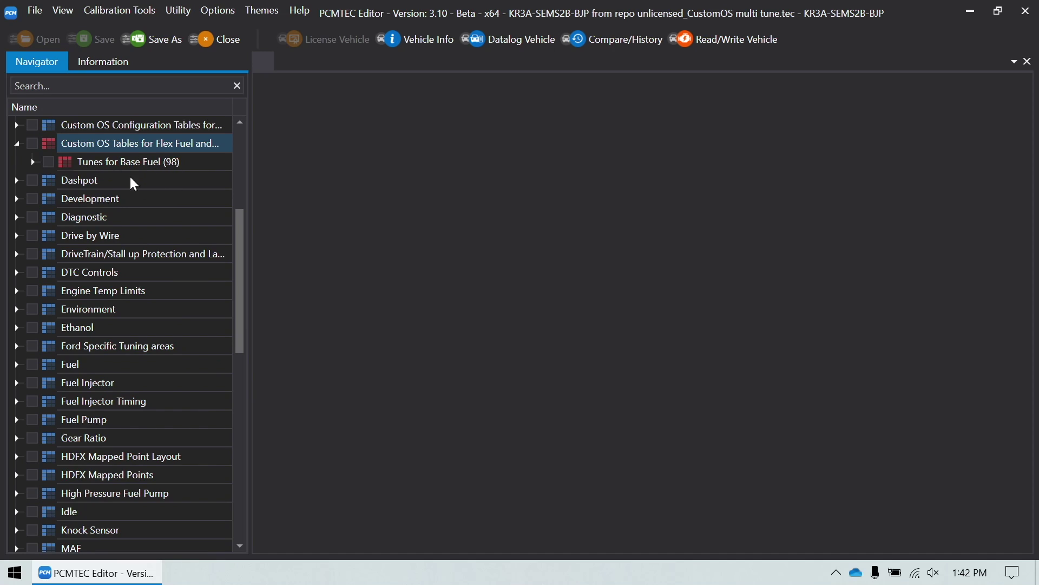
double_click(139, 164)
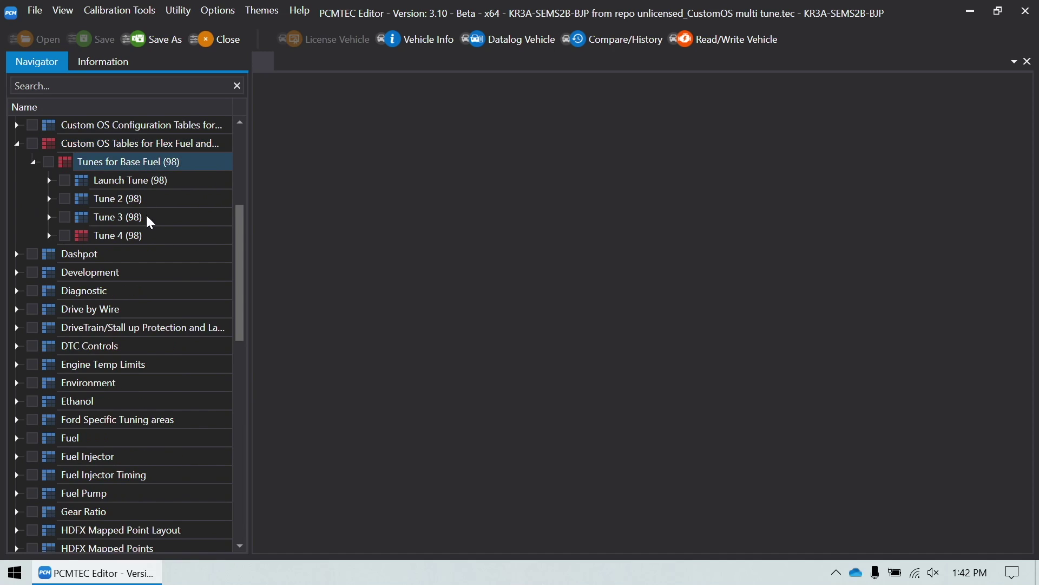
double_click(140, 180)
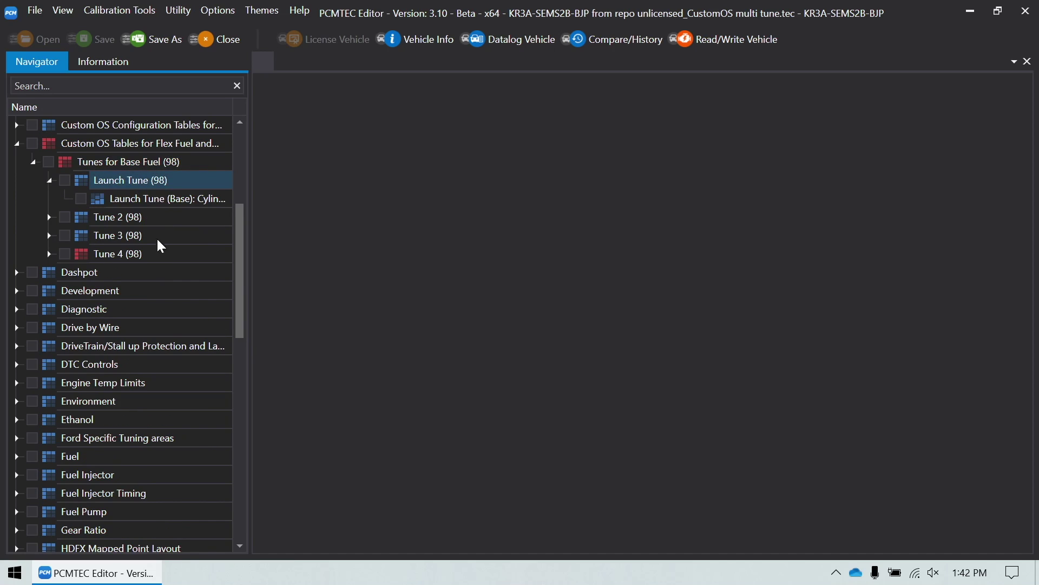
double_click(168, 201)
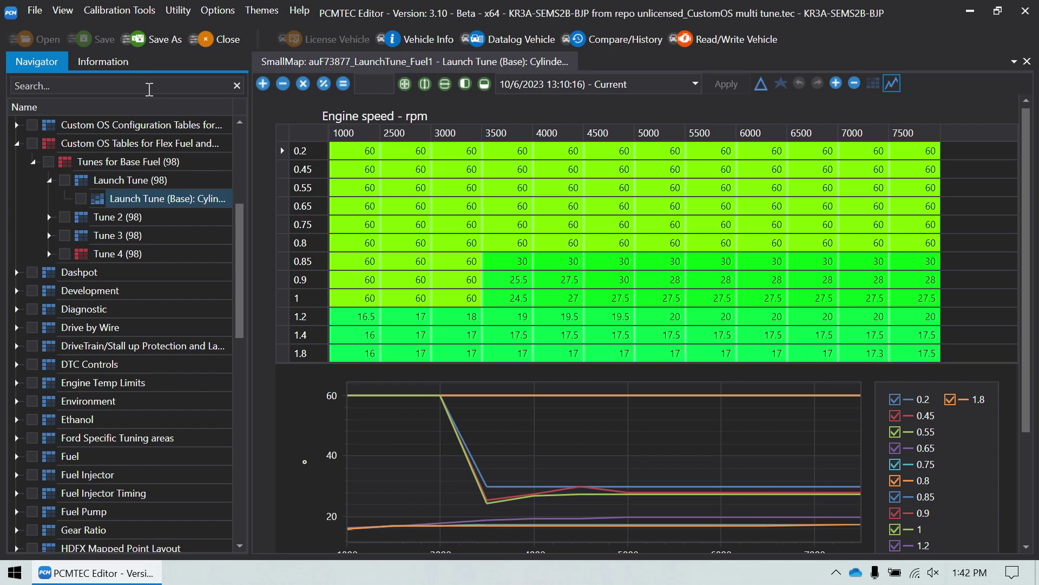
Step: Search the tables for 73877 and open the original Cylinder pressure limit spark table
click(150, 89)
text(7)
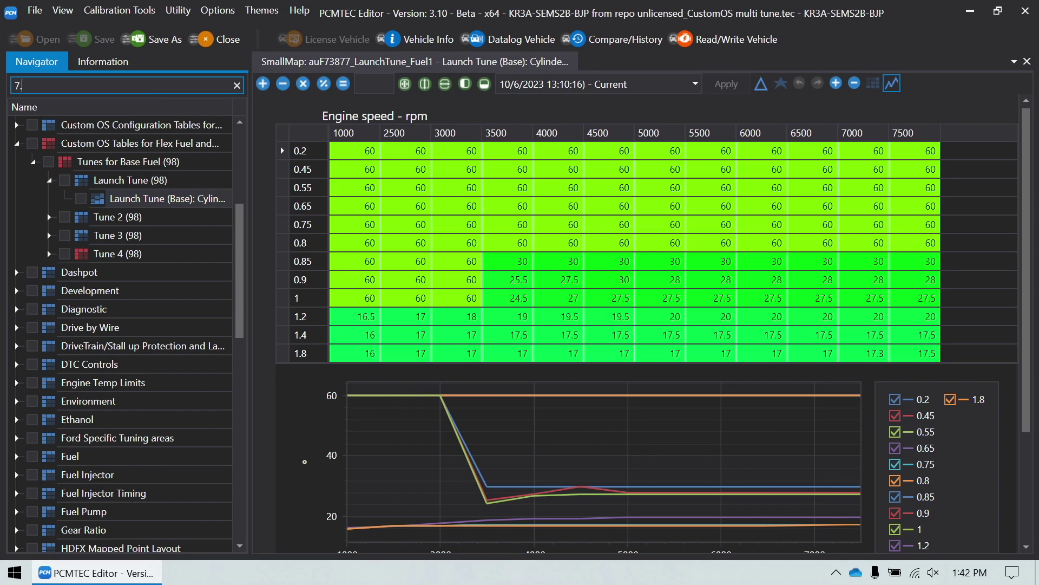
text(.3877)
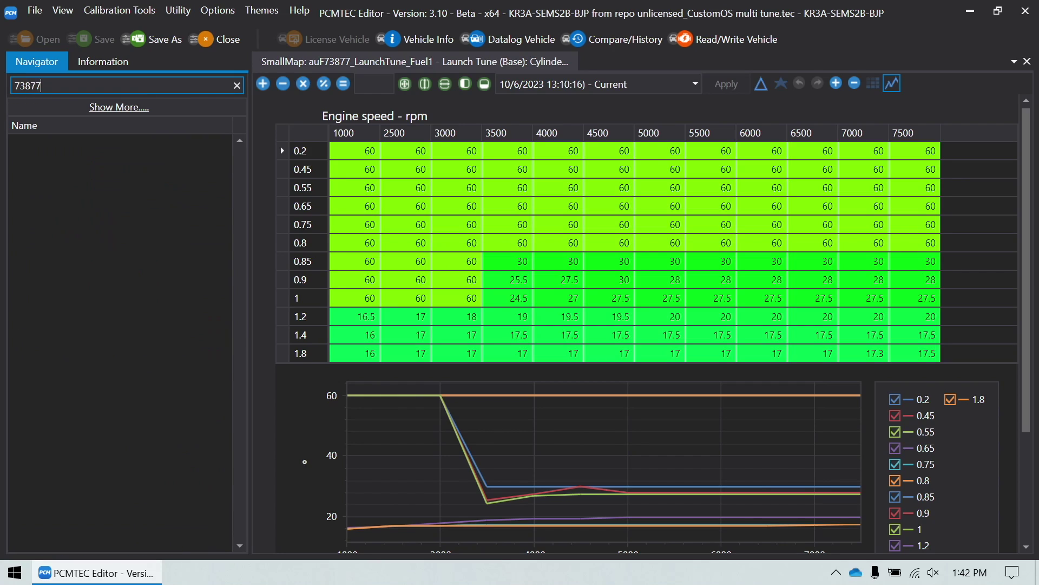
double_click(89, 162)
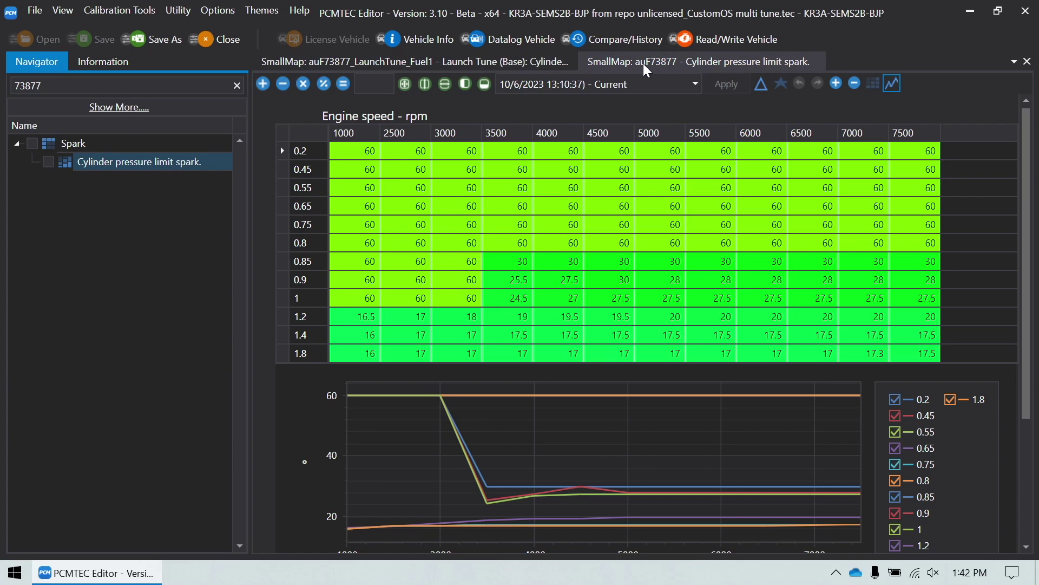
Step: Compare the Launch Tune and original cylinder pressure limit spark tables, then close them
click(614, 66)
click(612, 61)
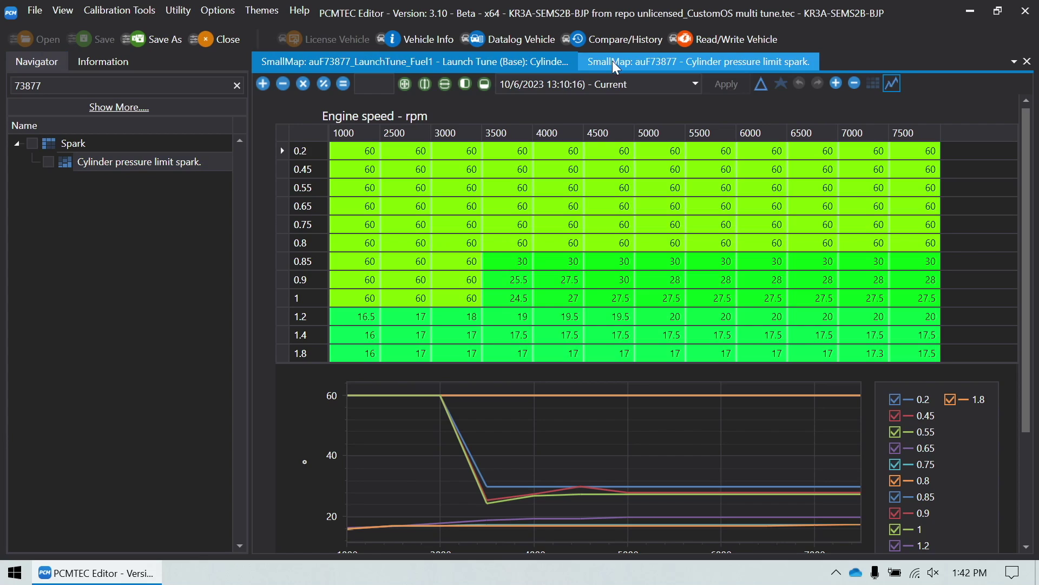
click(465, 61)
click(668, 57)
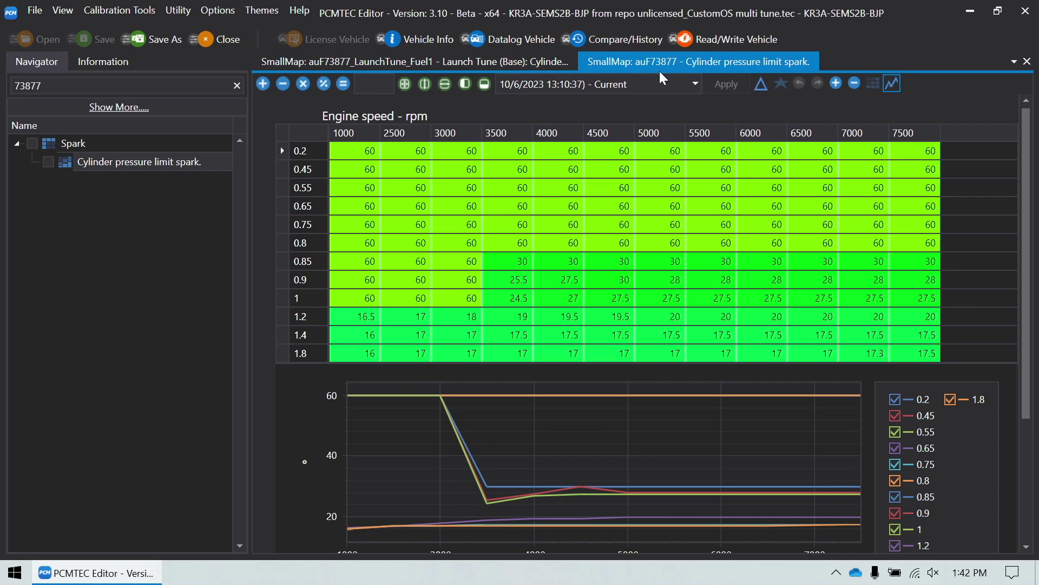
click(1027, 62)
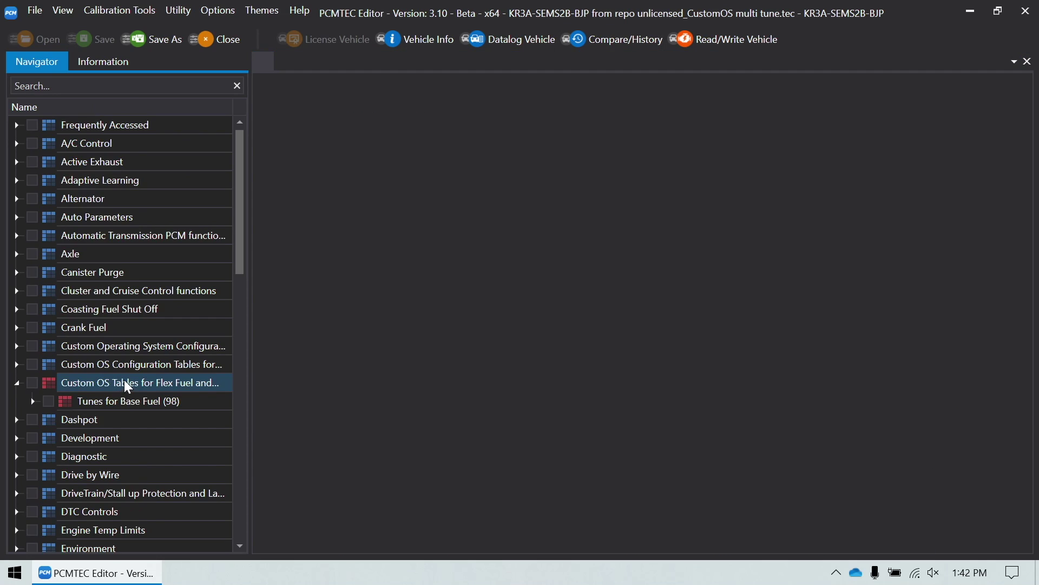
Step: Set every cell of the base fuel Launch Tune cylinder pressure limit spark table to 15 and close the table
scroll(135, 379, down, 3)
double_click(155, 255)
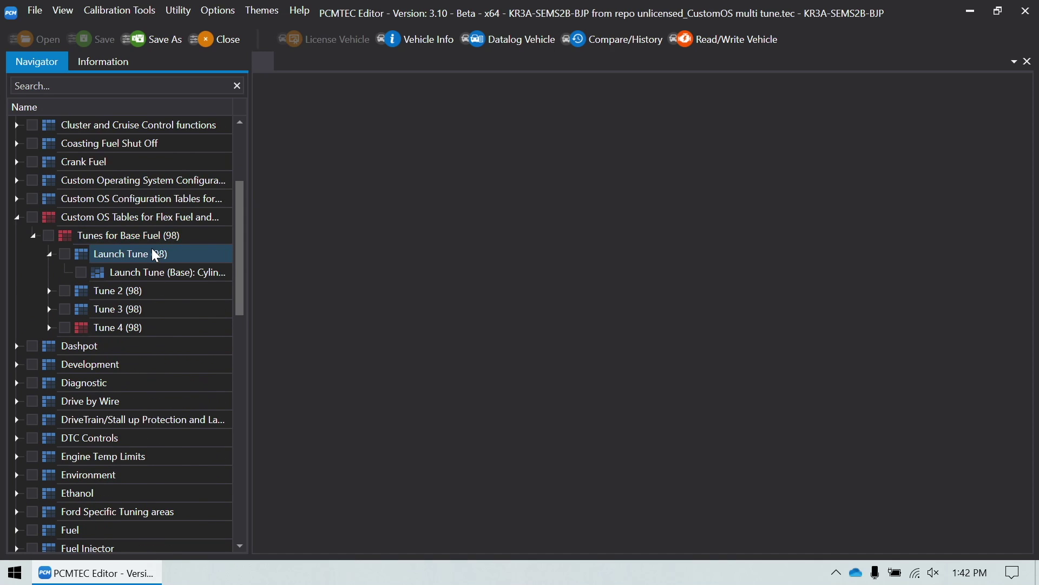
double_click(157, 271)
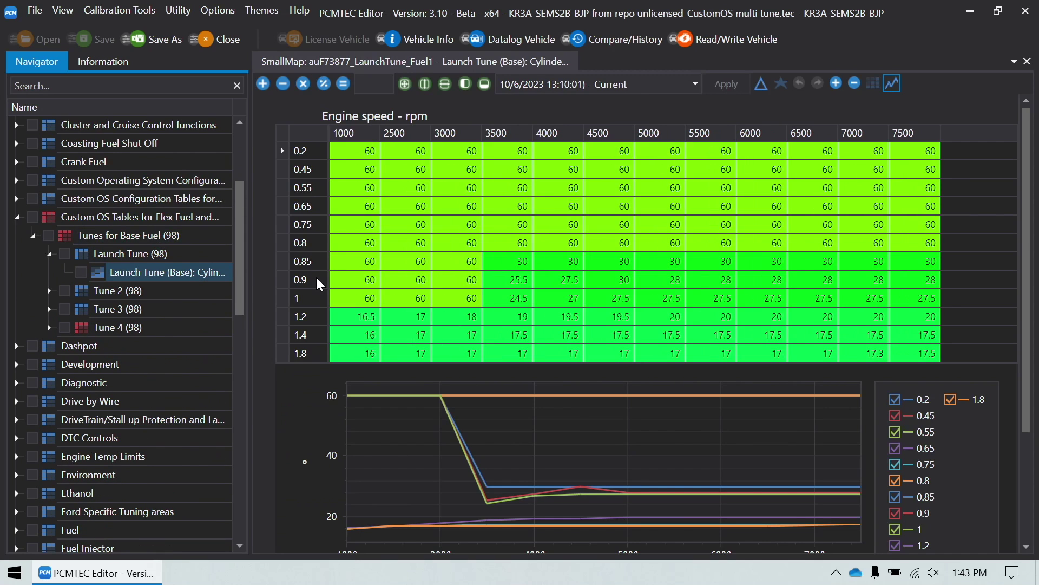
key(ctrl+a)
text(15)
key(Return)
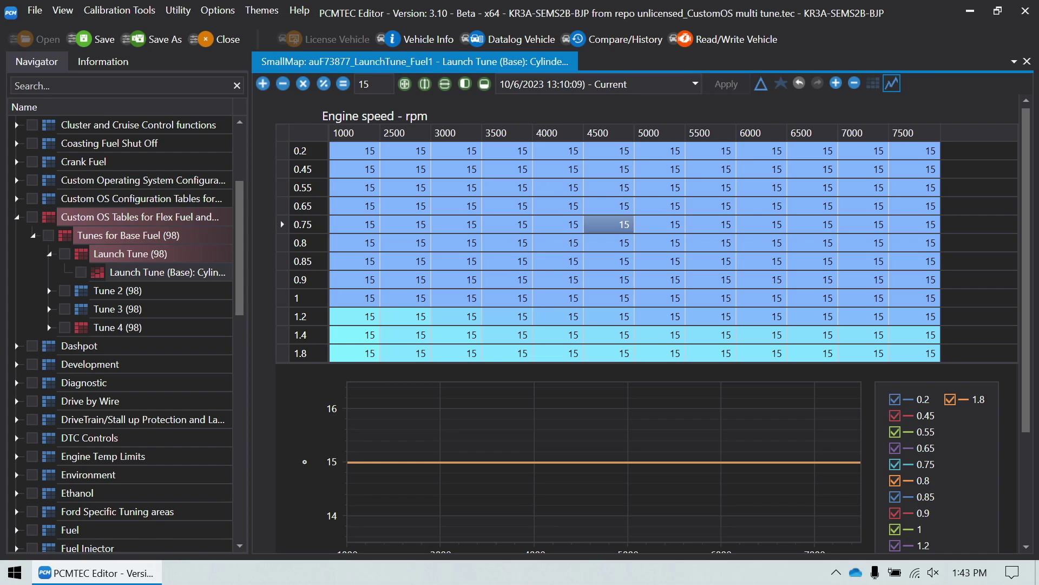
click(1028, 62)
Step: Set all cells of Tune 2's base fuel HDFX table of distance along the Optimal Stability Track to 0
double_click(135, 272)
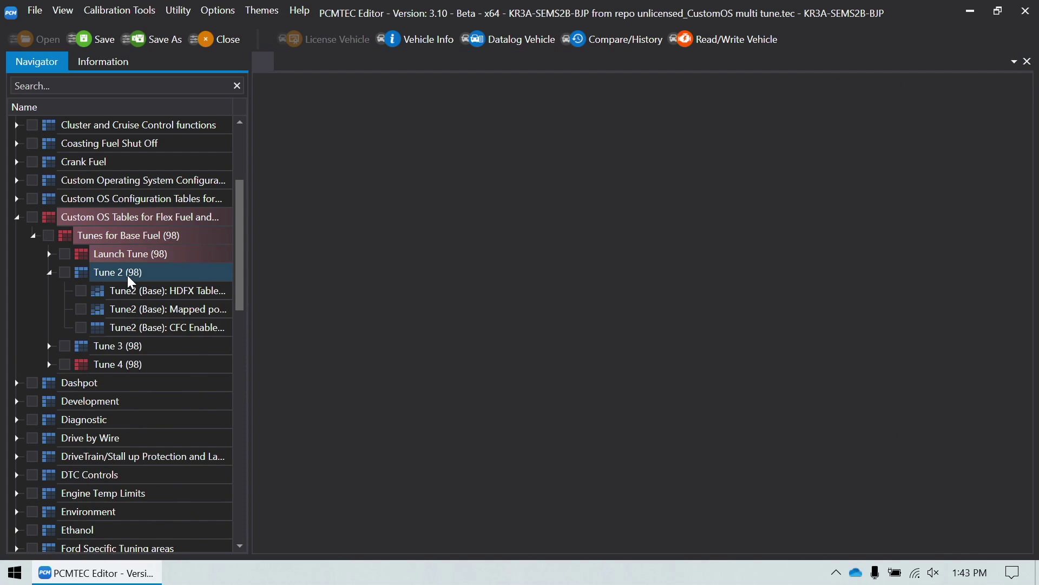
double_click(171, 293)
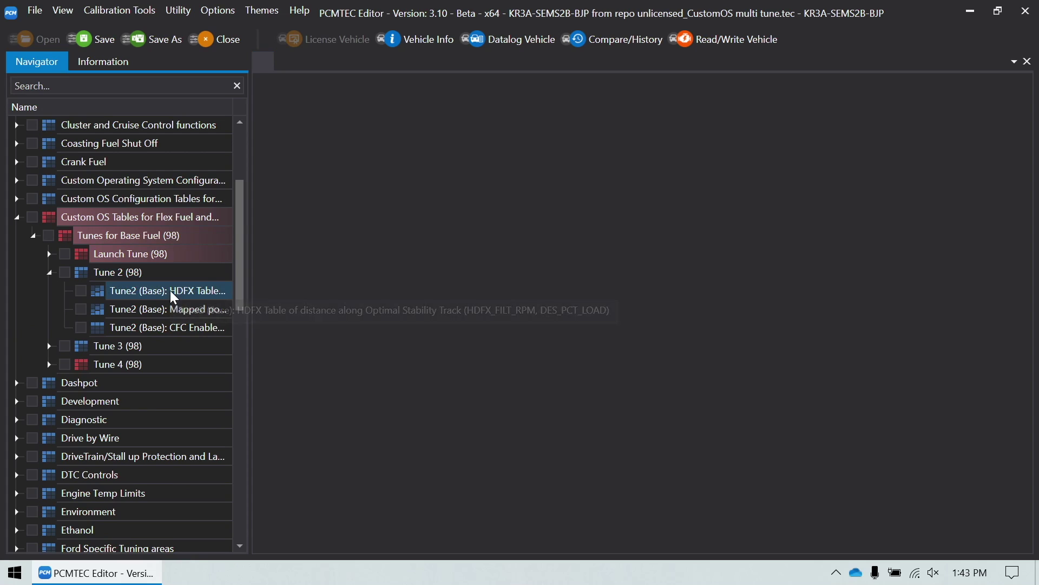
drag(347, 155, 650, 242)
double_click(371, 84)
text(0)
click(345, 84)
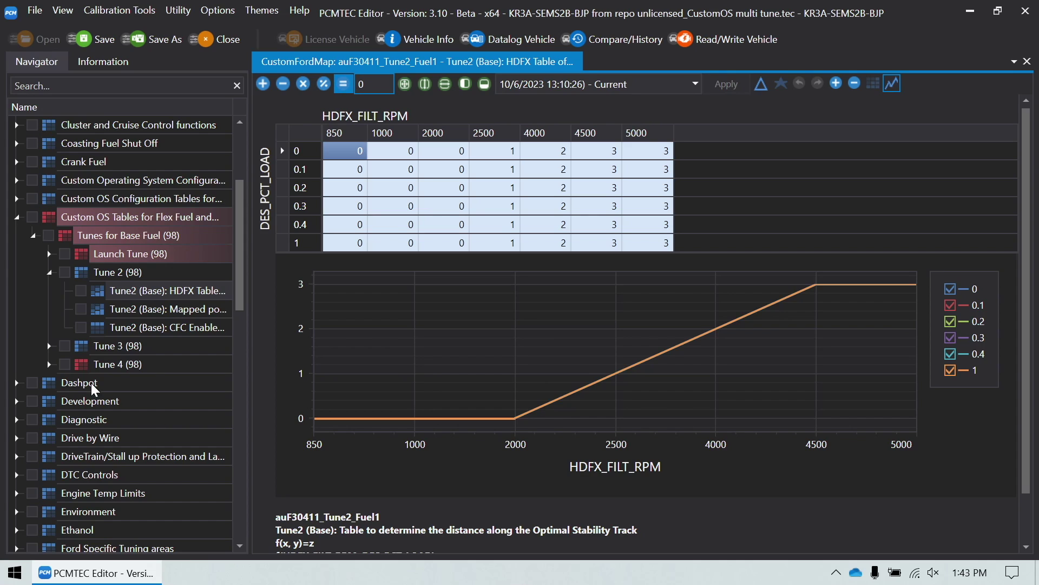
Step: Set Tune 2's base fuel Mapped point spark table to 20 for 2000 to 5000 rpm at loads 0.1 to 0.3
click(152, 314)
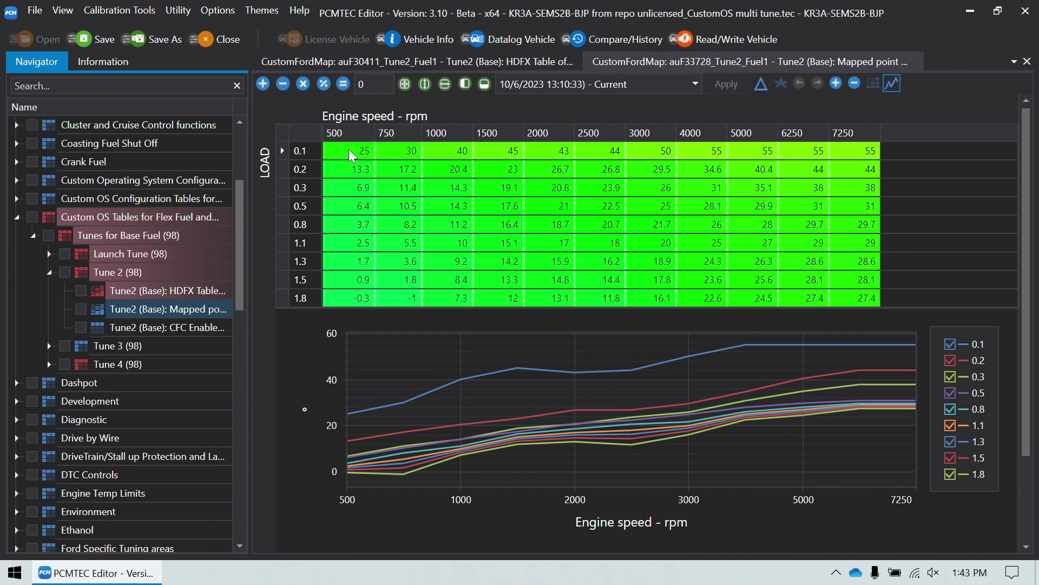
drag(541, 155, 763, 187)
click(369, 83)
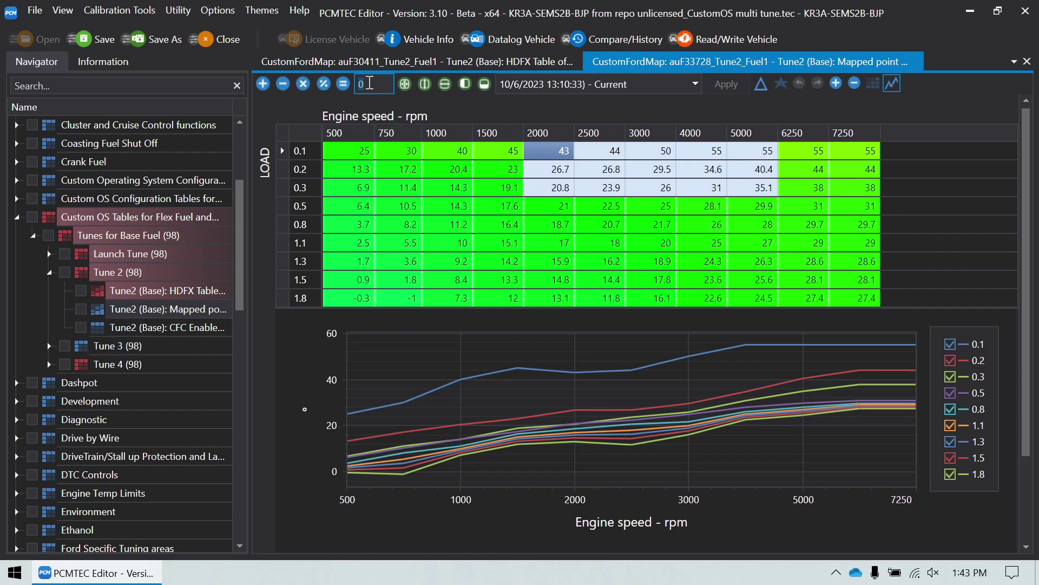
click(342, 84)
Step: Set Tune 2's base fuel CFC Enable Load Max to 0.05 and close the open Tune 2 tables
click(174, 329)
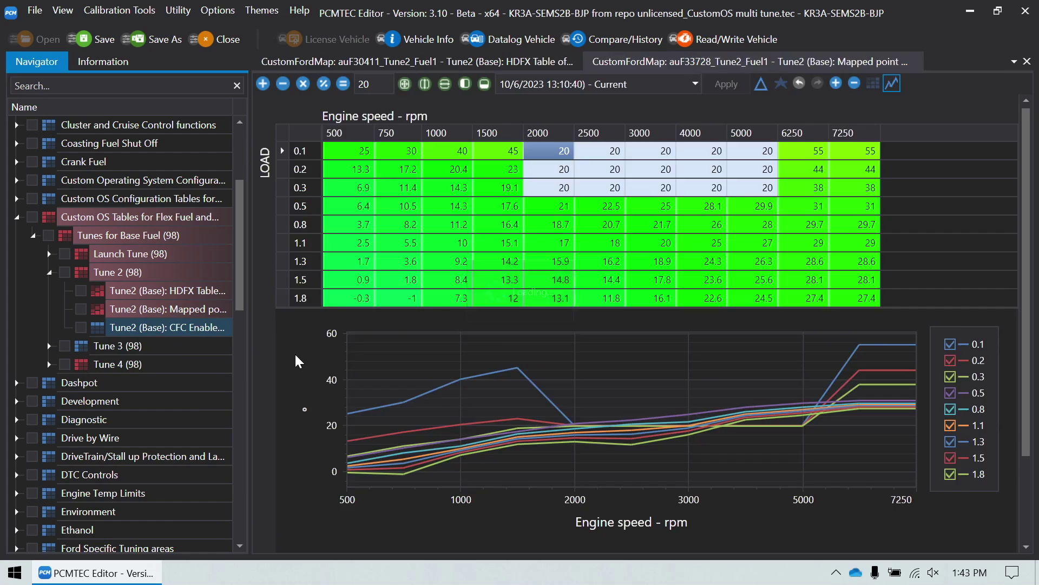
click(551, 155)
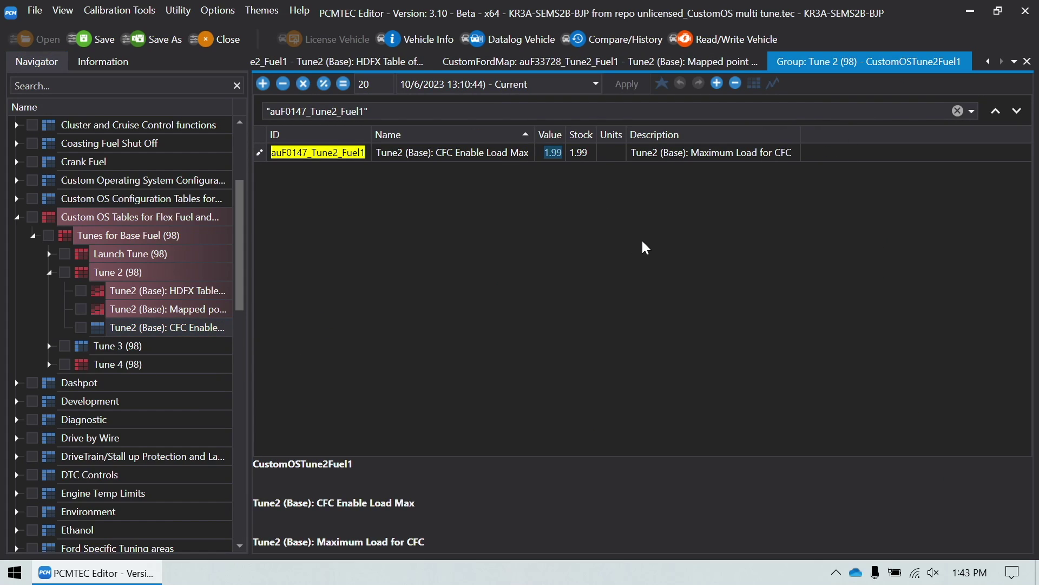
text(0.05)
key(Return)
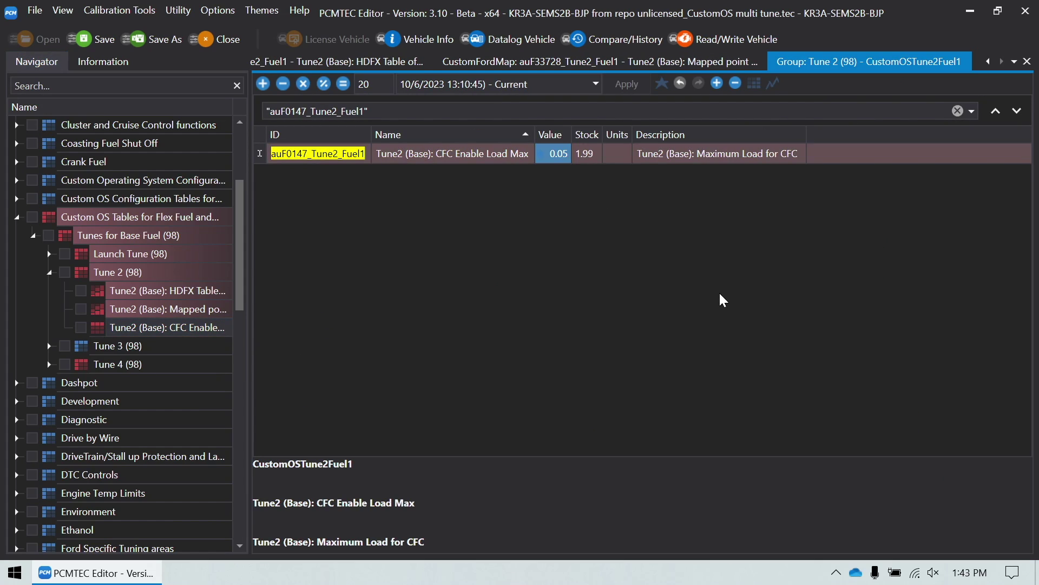
click(1027, 61)
click(1027, 62)
click(1028, 61)
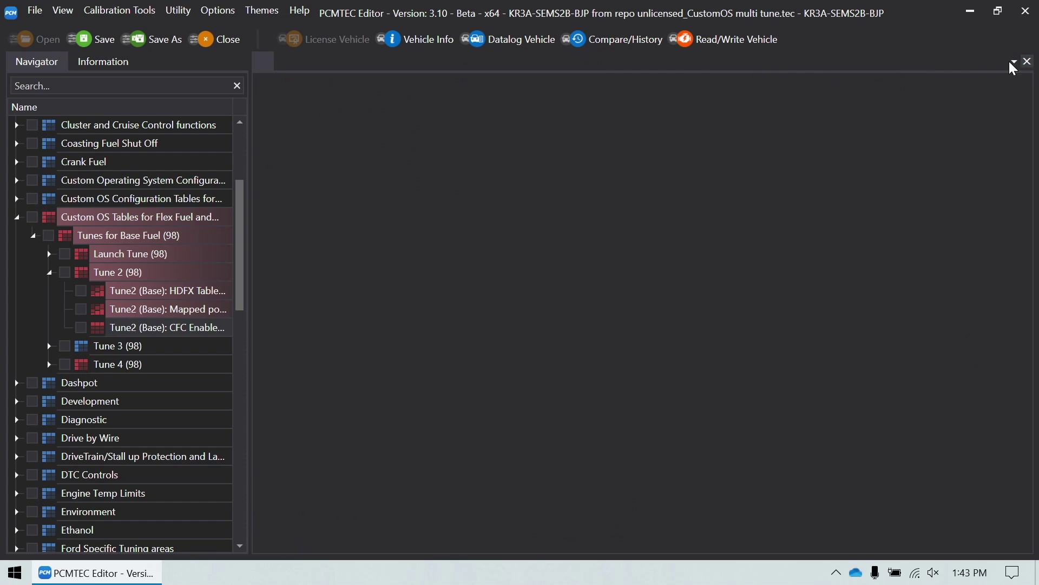
Step: Set all values of Tune 3's base fuel Max LSPI curve to 0.7 and close it
double_click(105, 276)
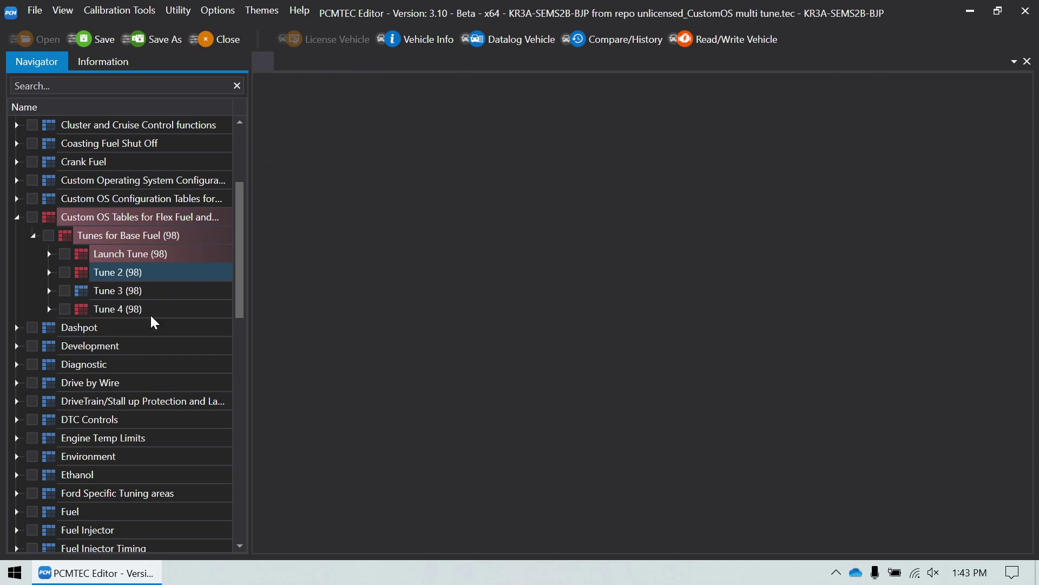
double_click(132, 291)
double_click(185, 309)
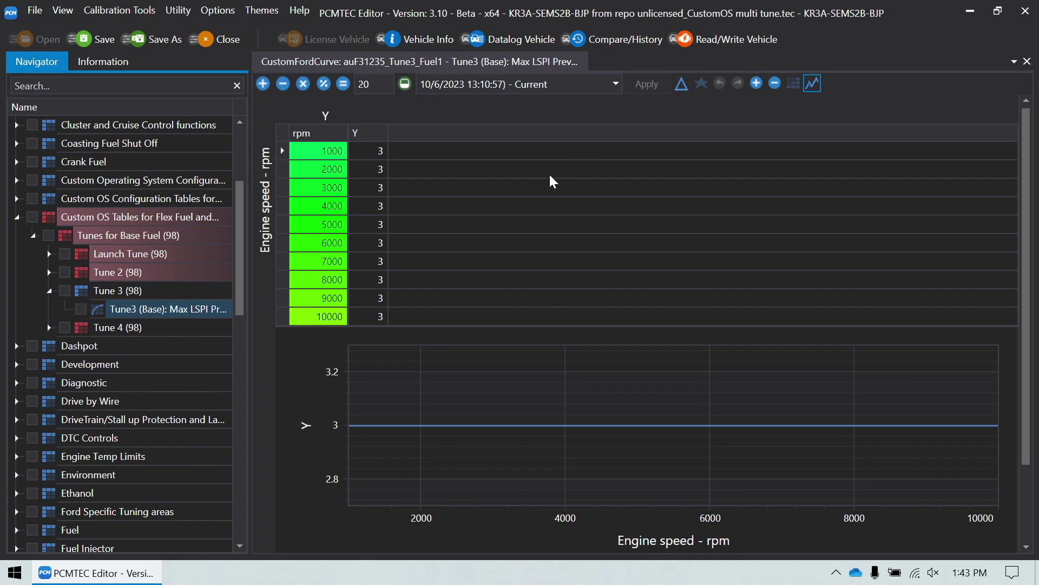
click(366, 155)
drag(363, 207, 364, 325)
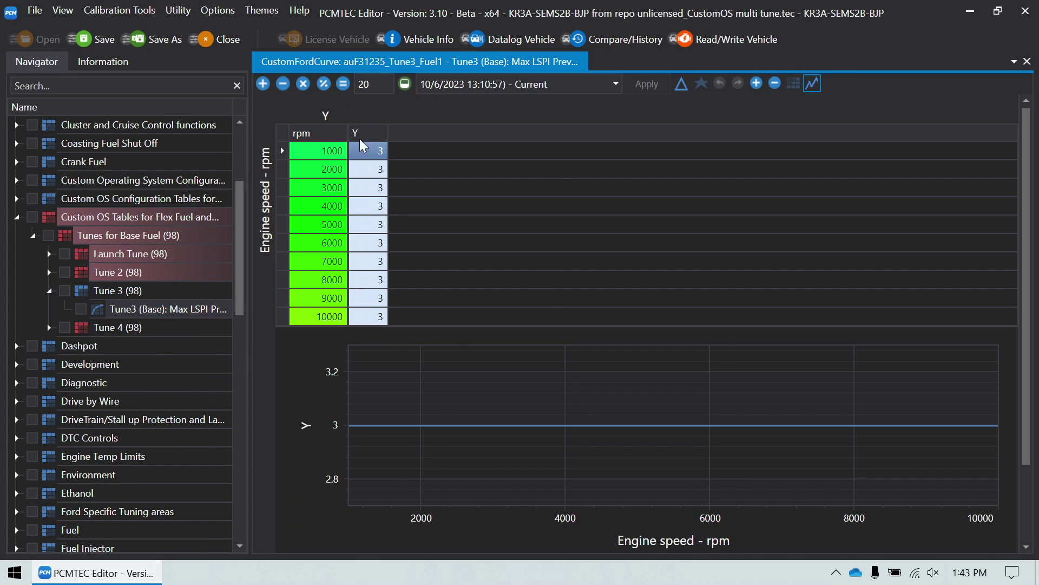
click(382, 82)
double_click(381, 82)
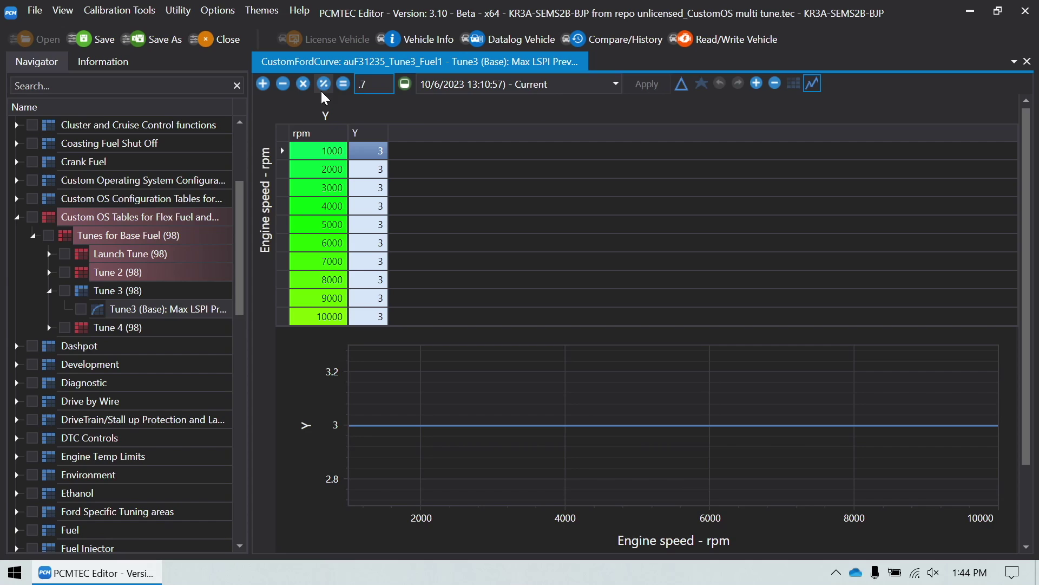
click(343, 84)
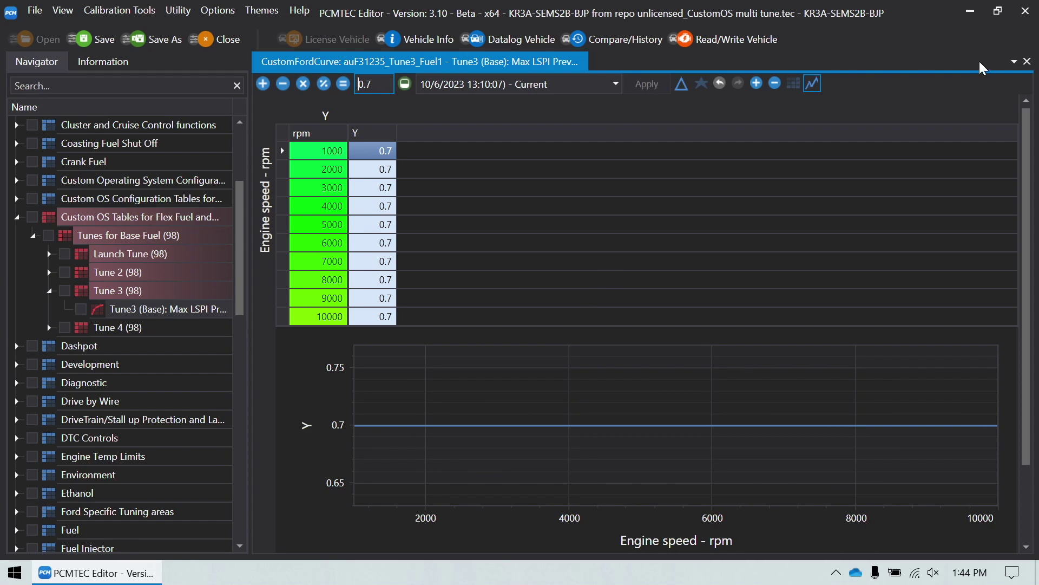
click(1027, 61)
Step: Look through the Tune 4 base fuel tables and open the Idle Minimum - EOT curve
double_click(112, 297)
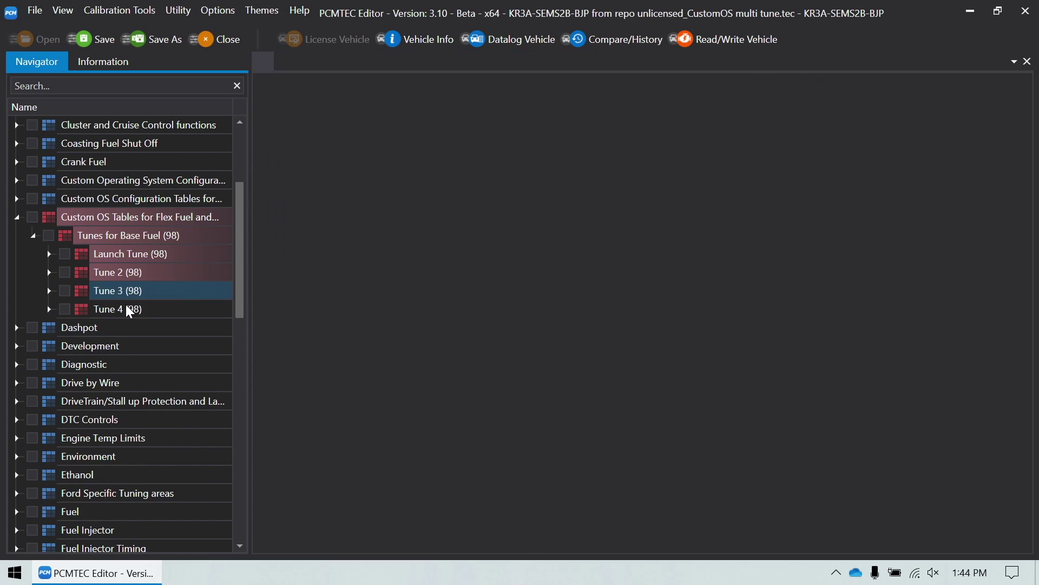
double_click(118, 309)
scroll(191, 334, down, 3)
scroll(189, 332, up, 3)
scroll(190, 331, up, 3)
scroll(185, 328, down, 2)
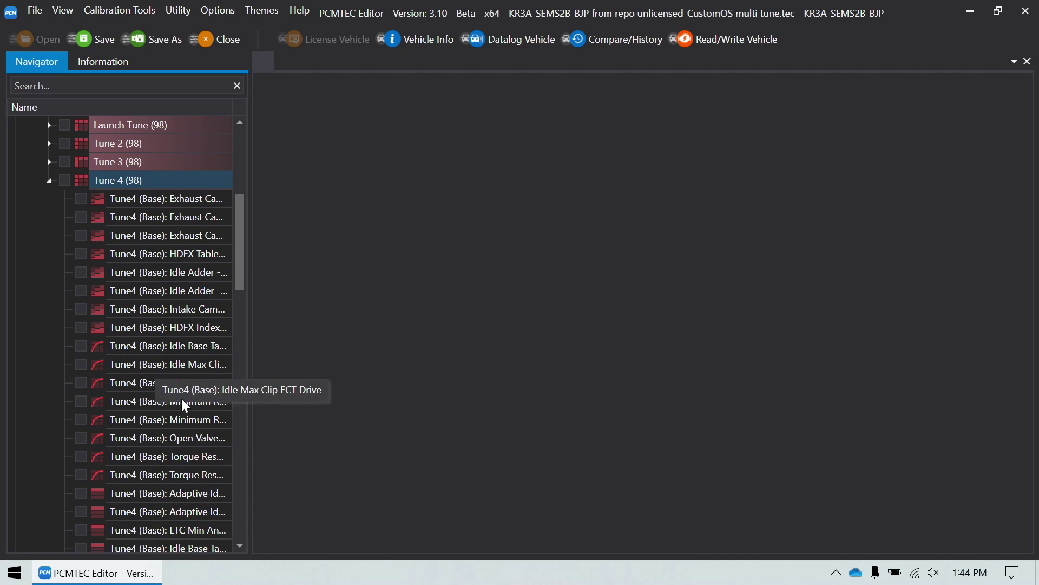
click(188, 385)
double_click(188, 386)
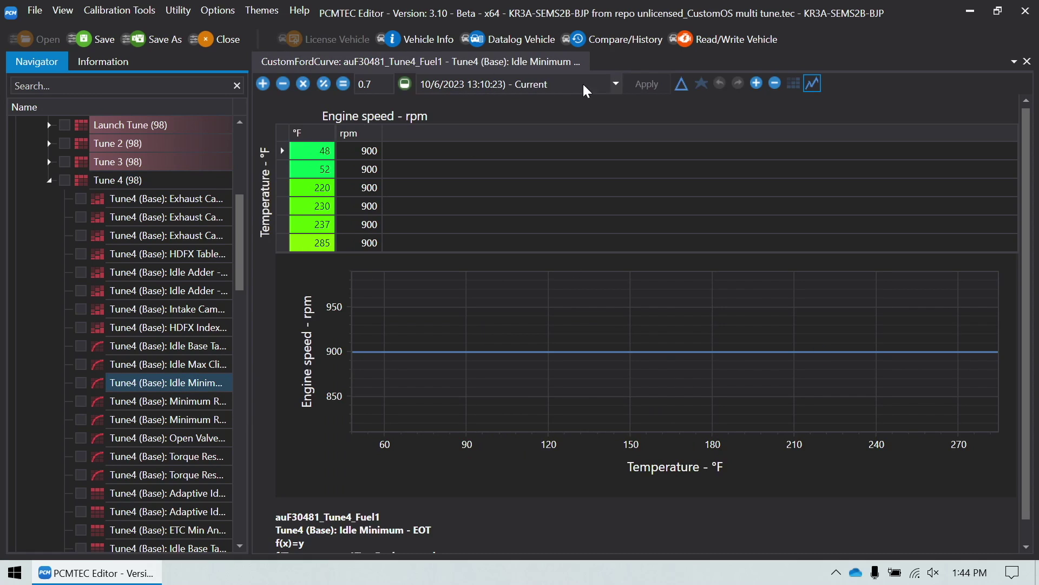
Step: Compare the Stock - PCM and Current versions of Tune 4's Idle Minimum - EOT curve, then close it
click(618, 87)
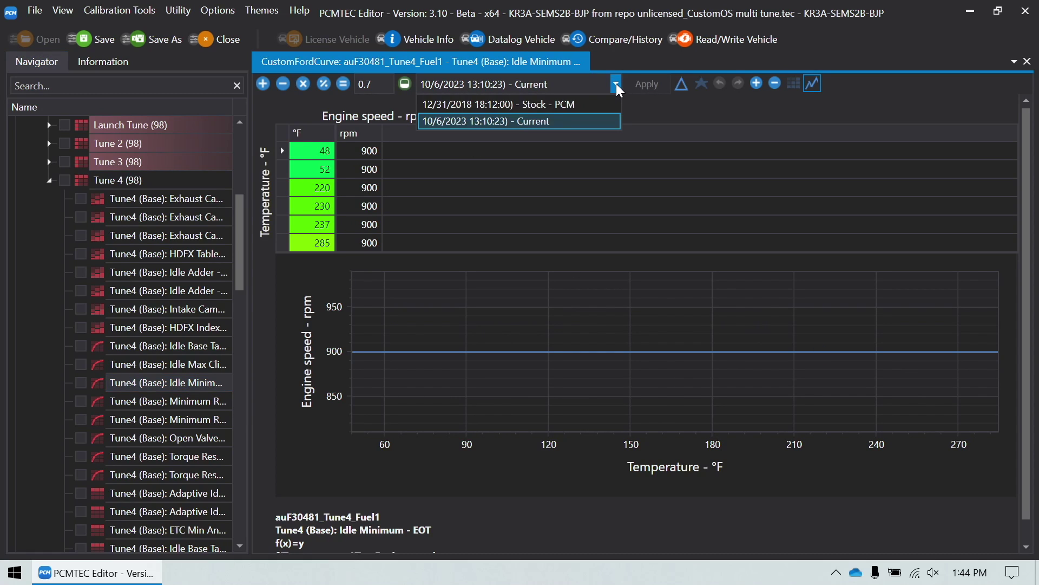
click(615, 104)
click(615, 84)
click(584, 129)
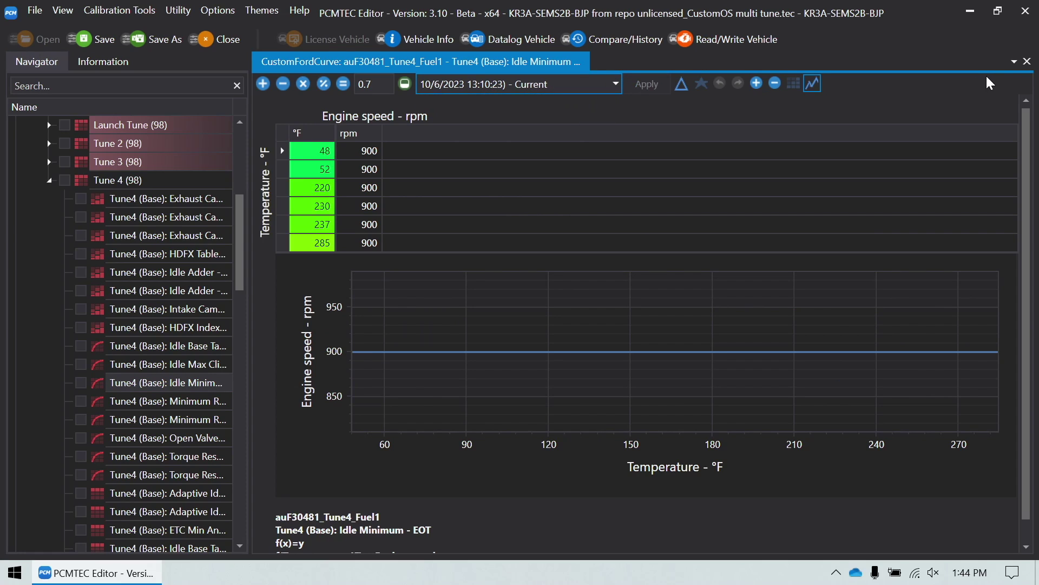
click(1028, 61)
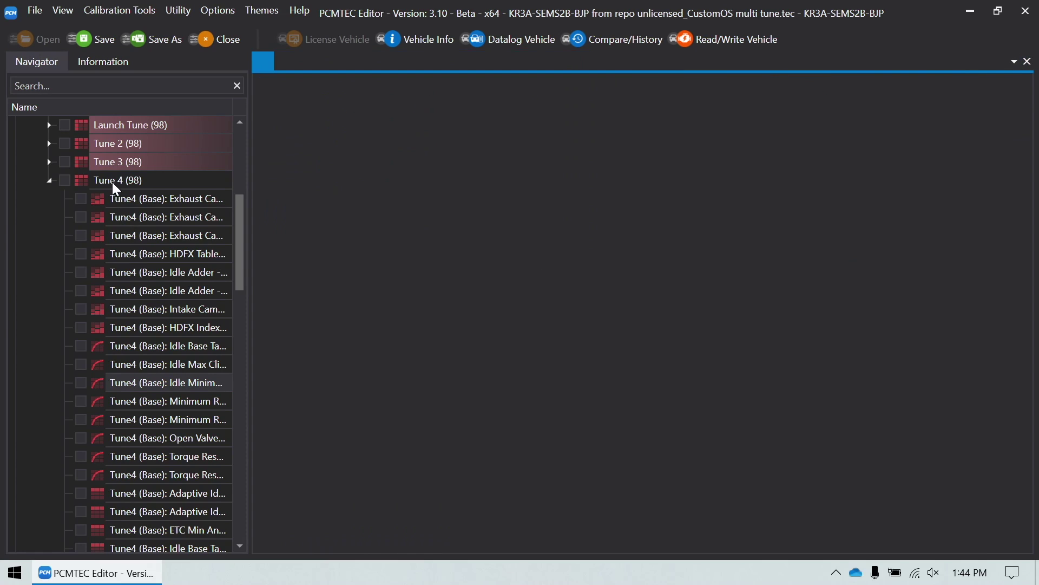